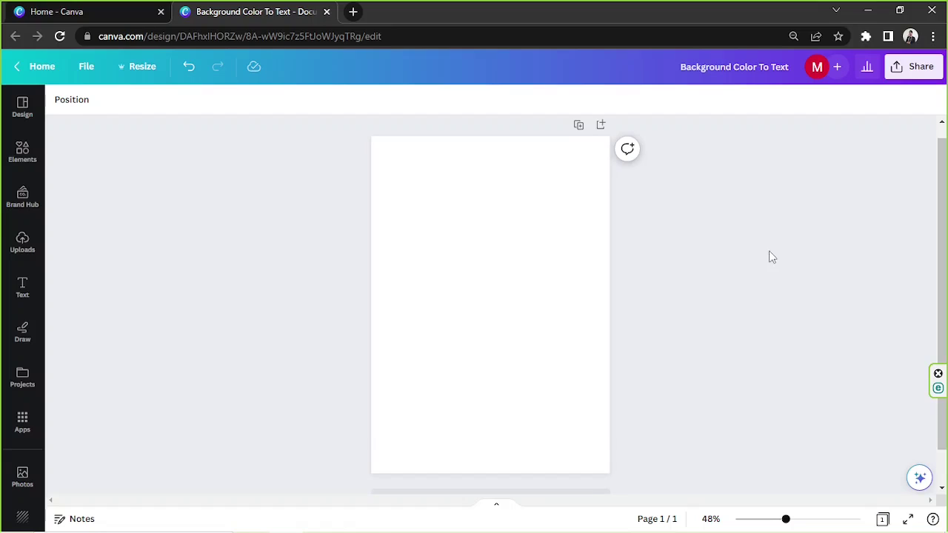
Step: Add a text box and replace its placeholder with 'Hello!'
left_click(573, 245)
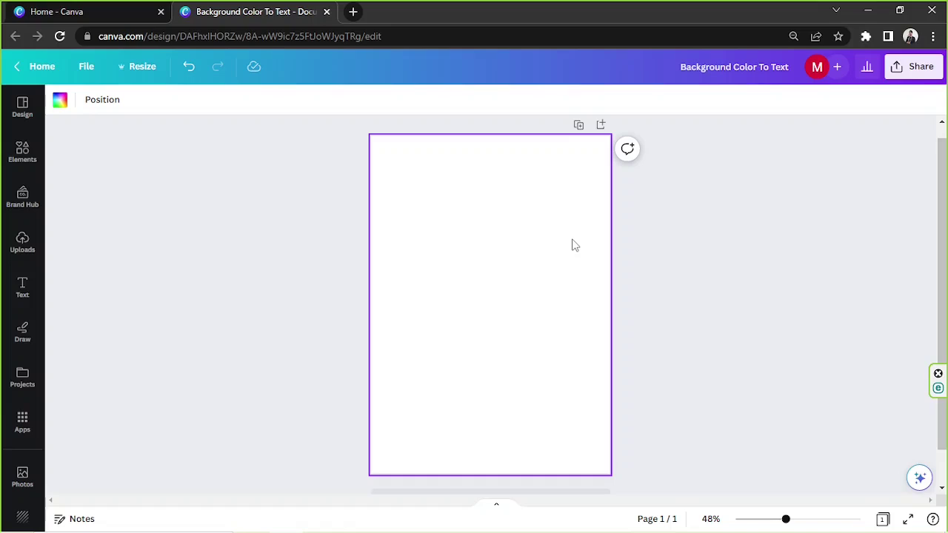
key("t")
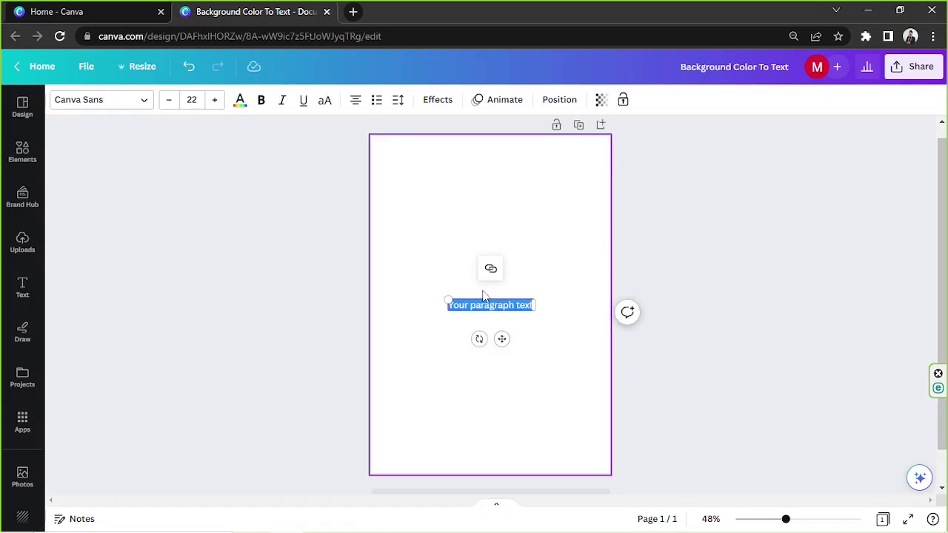
left_click(485, 304)
double_click(485, 305)
left_click(485, 304)
double_click(485, 304)
left_click(485, 305)
triple_click(485, 305)
key("BackSpace")
type("Hello")
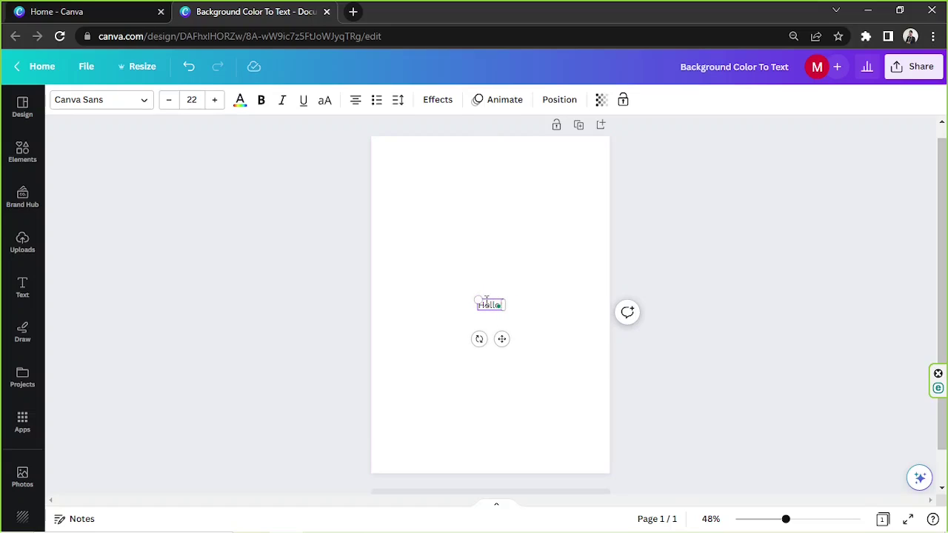
Step: Enlarge the Hello! text to size 52.6 and move it into the upper middle of the page
left_click_drag(482, 300, 441, 285)
left_click_drag(472, 298, 477, 297)
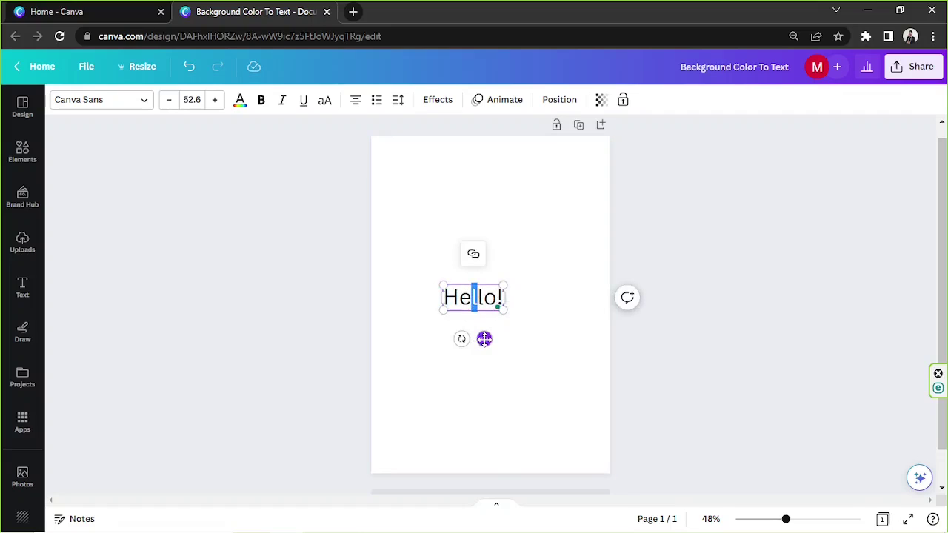
left_click_drag(485, 339, 502, 282)
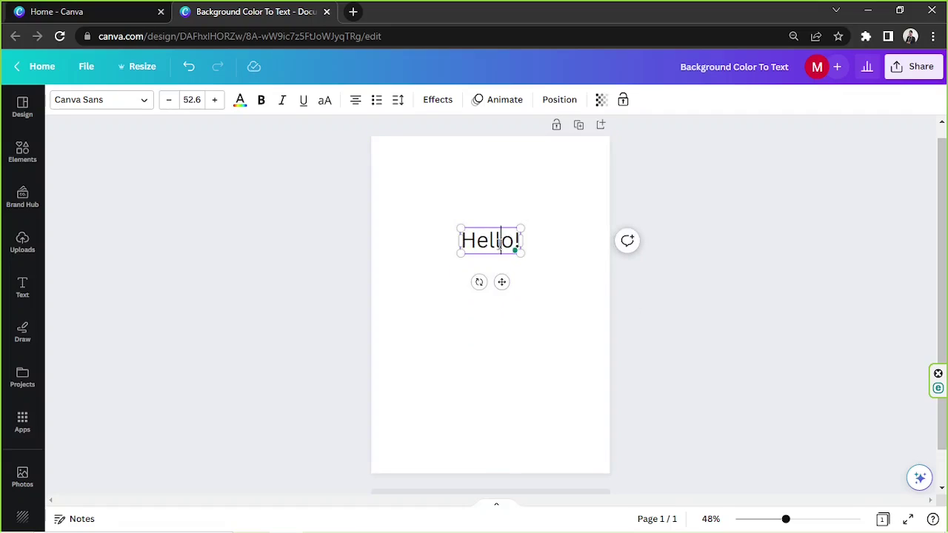
double_click(480, 234)
left_click(478, 235)
left_click(741, 236)
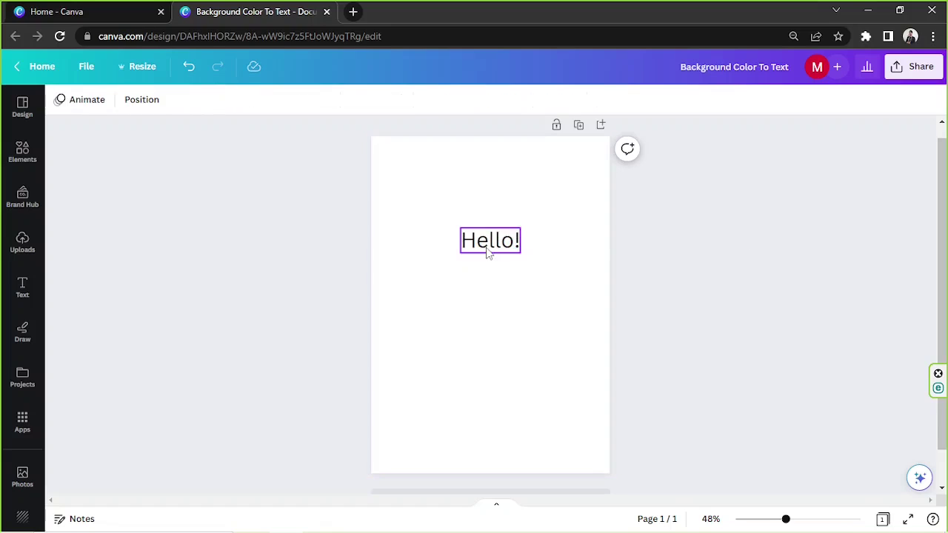
left_click(494, 246)
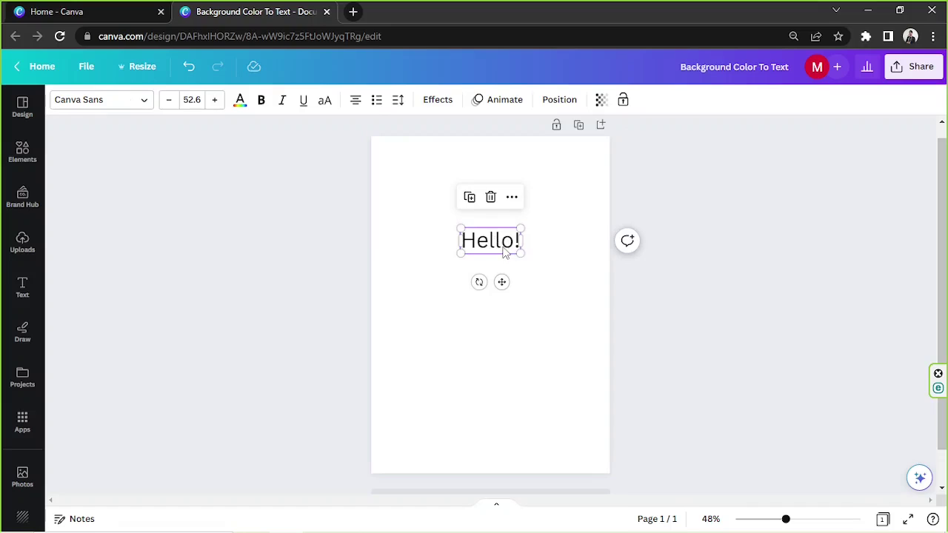
Step: Apply the Background text effect to Hello!, then enlarge it to size 110 and centre it
left_click(449, 101)
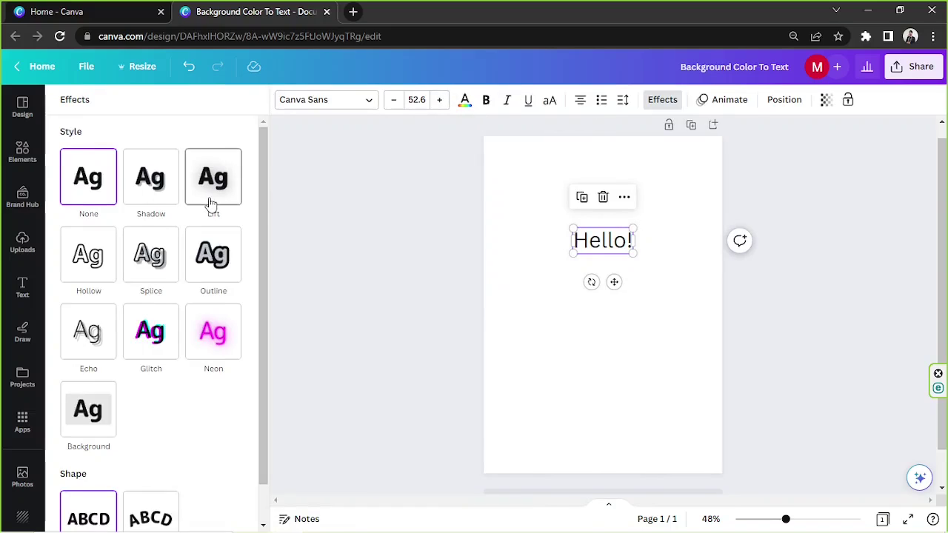
scroll(191, 219, "down", 1)
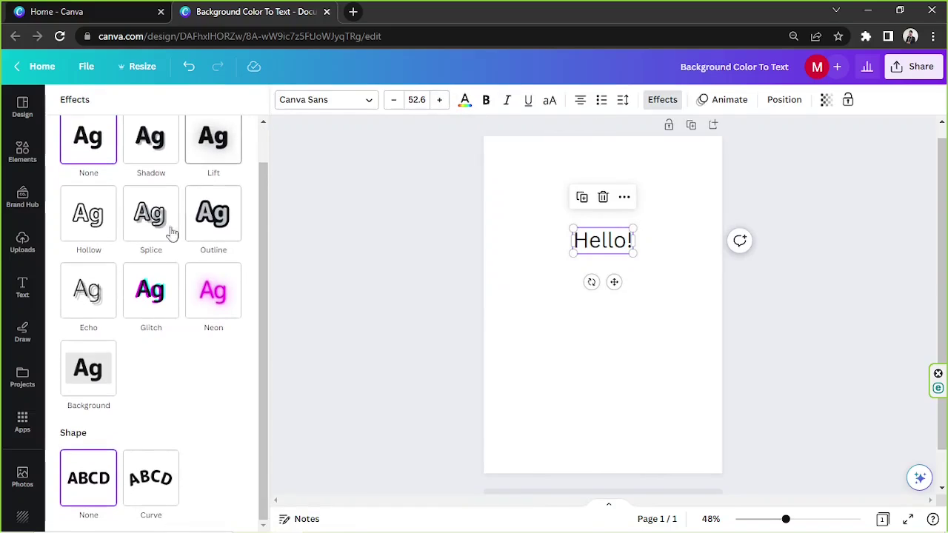
left_click(90, 383)
scroll(155, 296, "down", 3)
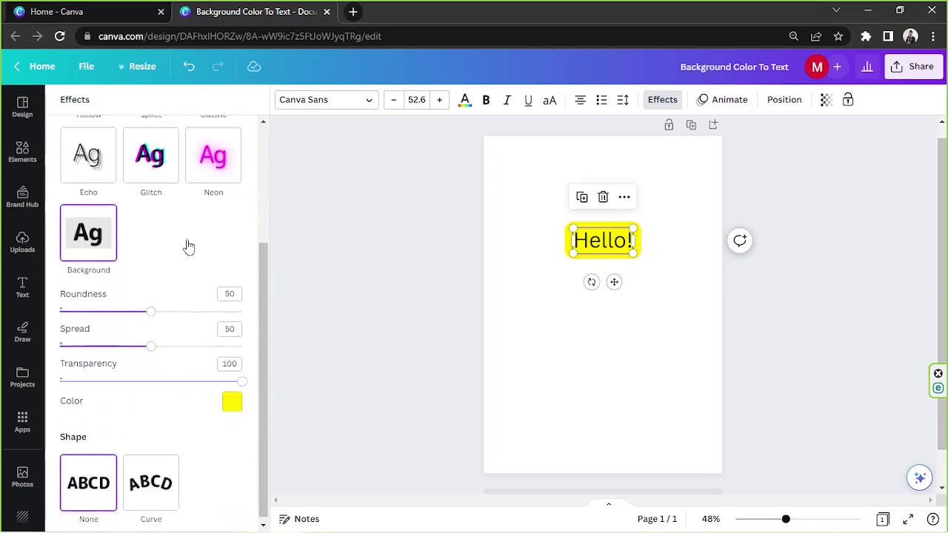
left_click_drag(573, 229, 616, 258)
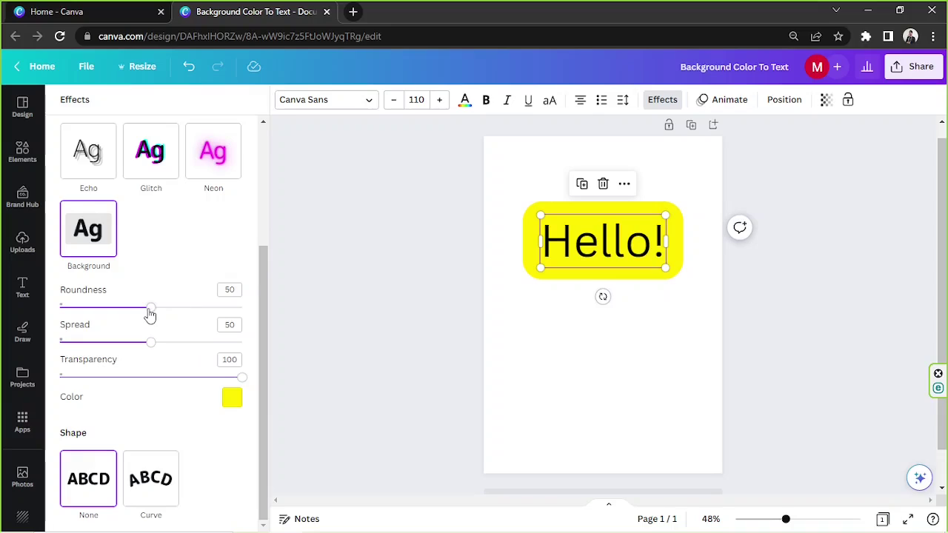
Step: Set the background's roundness to 50, spread to 26 and transparency to 100
left_click_drag(150, 311, 3, 309)
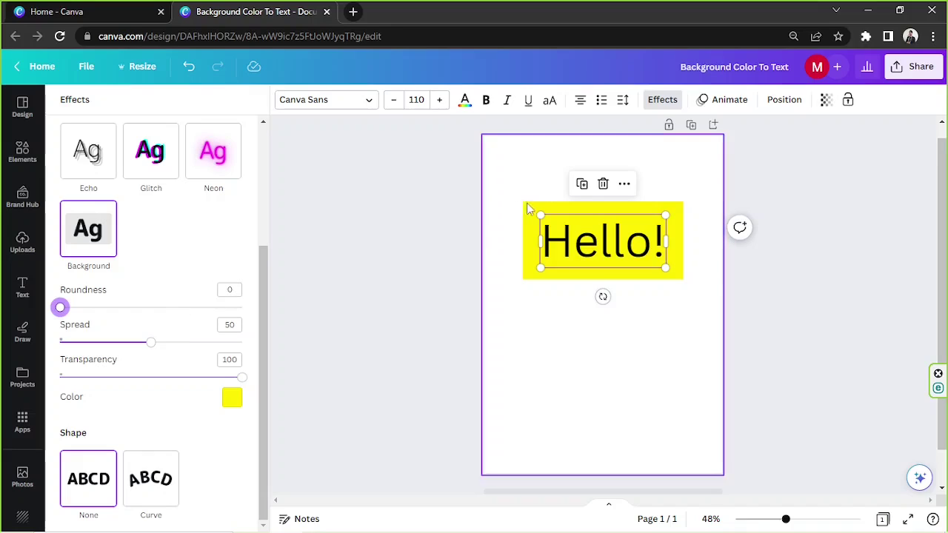
left_click_drag(60, 308, 150, 314)
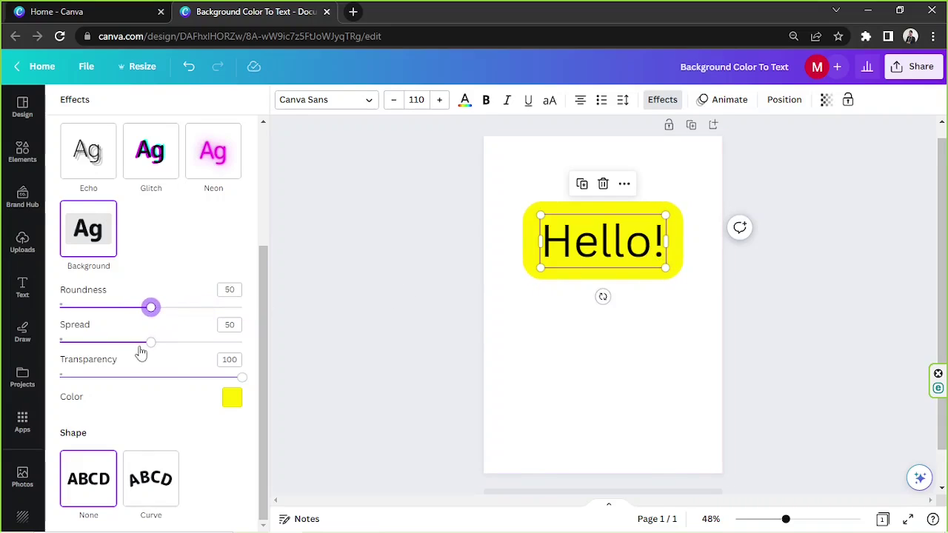
left_click_drag(148, 350, 110, 370)
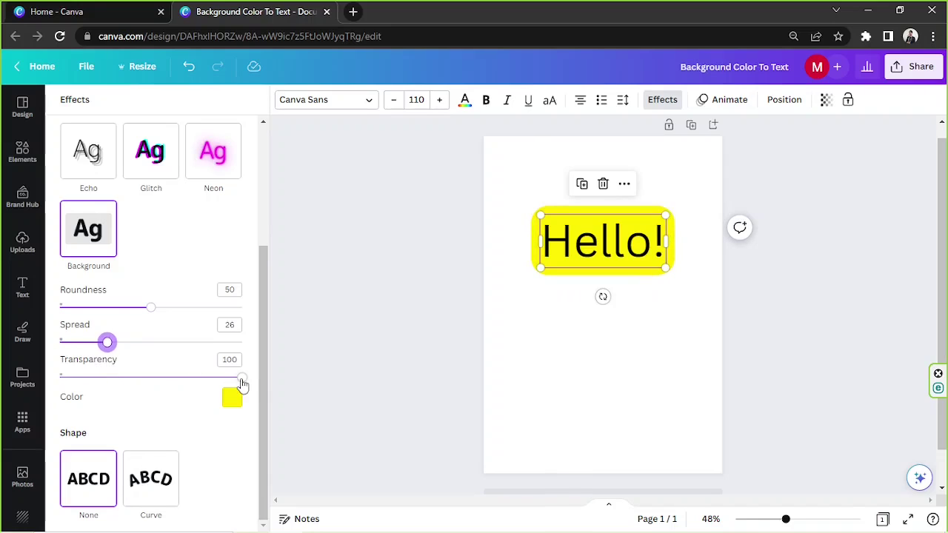
mouse_move(240, 378)
left_mouse_down()
mouse_move(38, 392)
mouse_move(254, 392)
left_mouse_up()
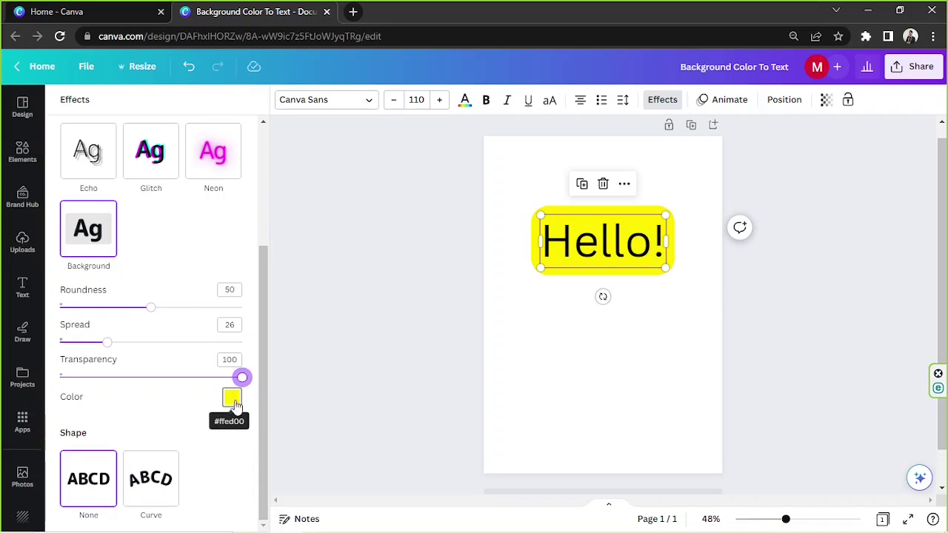
Step: Change the Hello! background highlight from yellow to a custom light mint, #ABE6D2
left_click(232, 400)
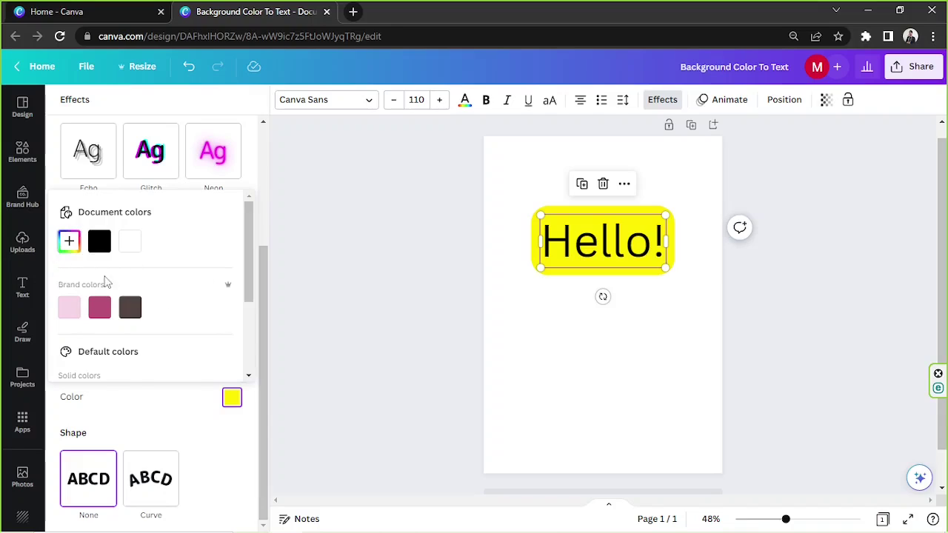
scroll(106, 282, "down", 2)
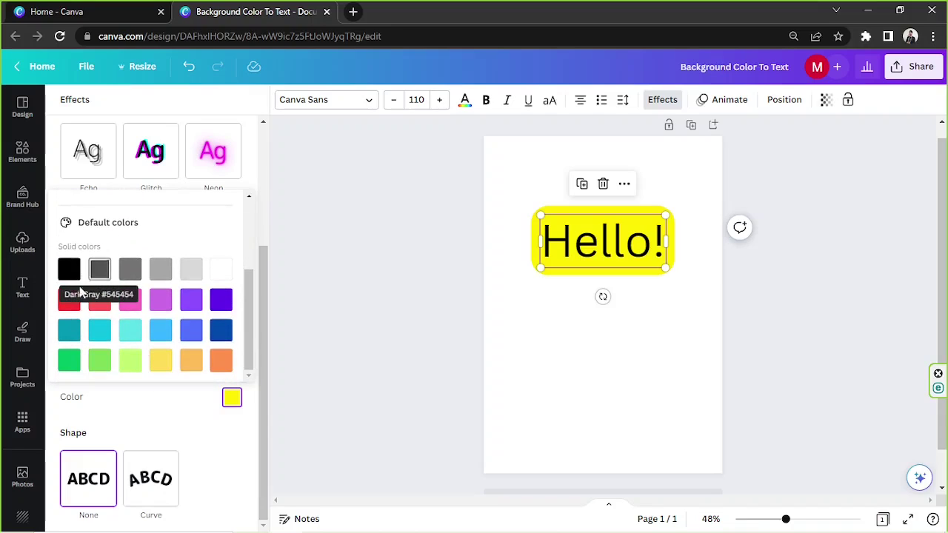
scroll(163, 293, "up", 2)
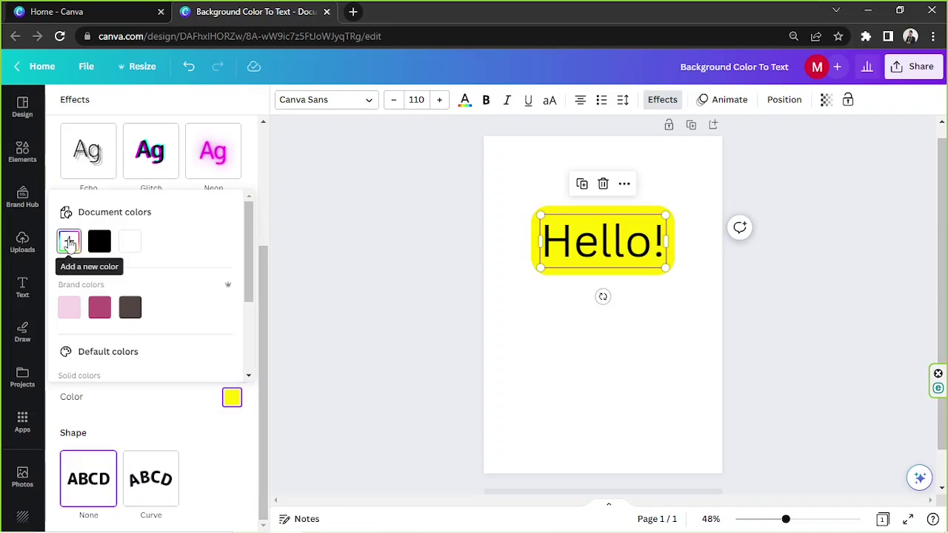
left_click(68, 243)
left_click_drag(106, 349, 145, 348)
left_click_drag(140, 277, 113, 275)
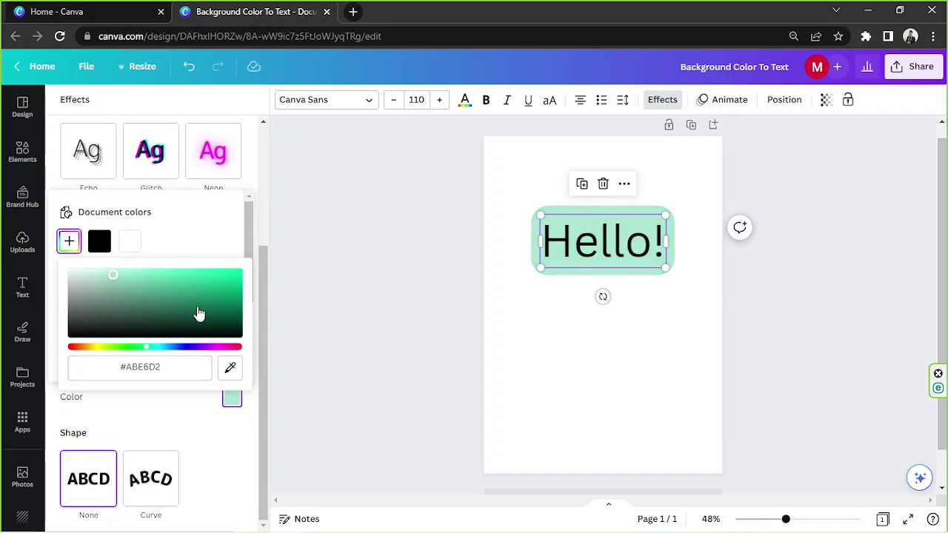
left_click(300, 314)
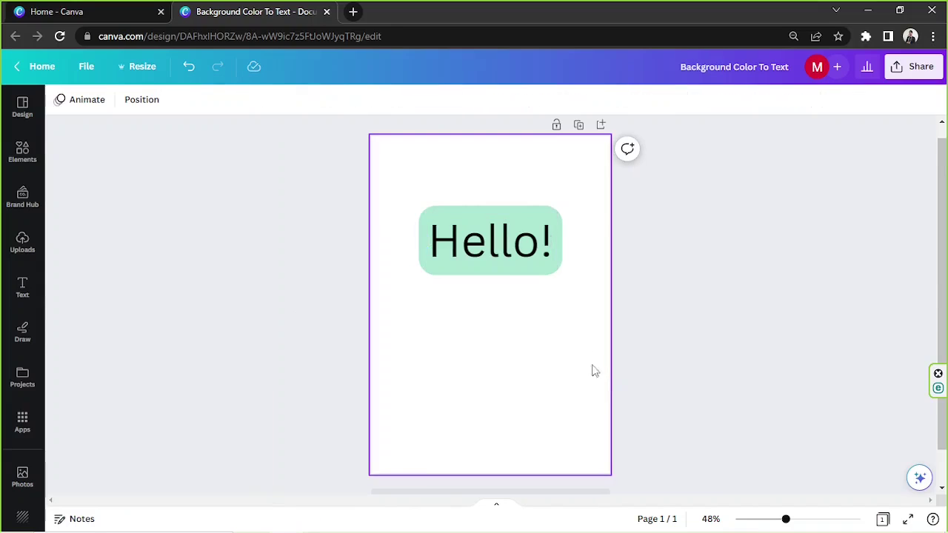
Step: Move the mint-highlighted Hello! up along the centre guide near the top of the page
left_click(553, 323)
left_click_drag(511, 239, 511, 193)
left_click(509, 271)
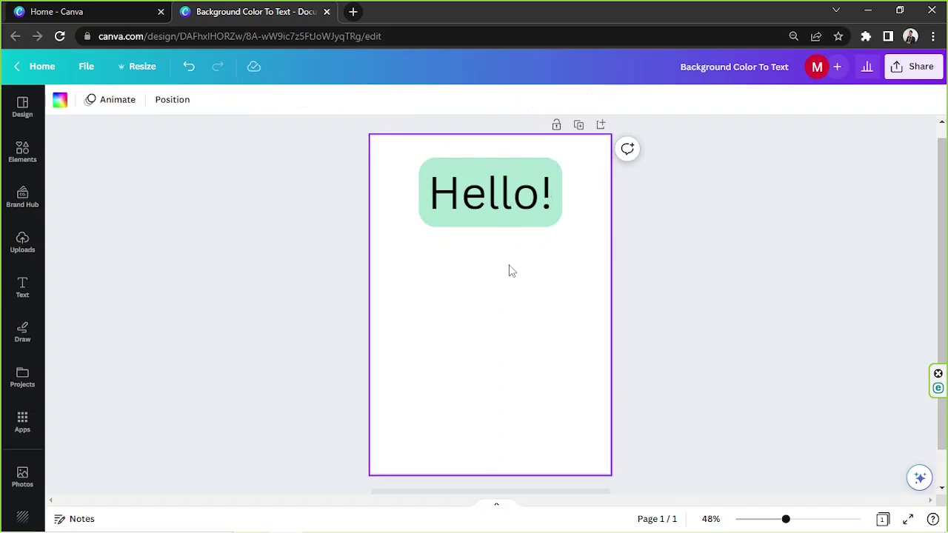
left_click(512, 203)
left_click(499, 356)
Step: Add a second plain 'Hello!' text at size 101, centred below the first
key("t")
left_click_drag(466, 299, 378, 291)
left_click(439, 295)
left_click_drag(441, 286, 487, 295)
triple_click(503, 312)
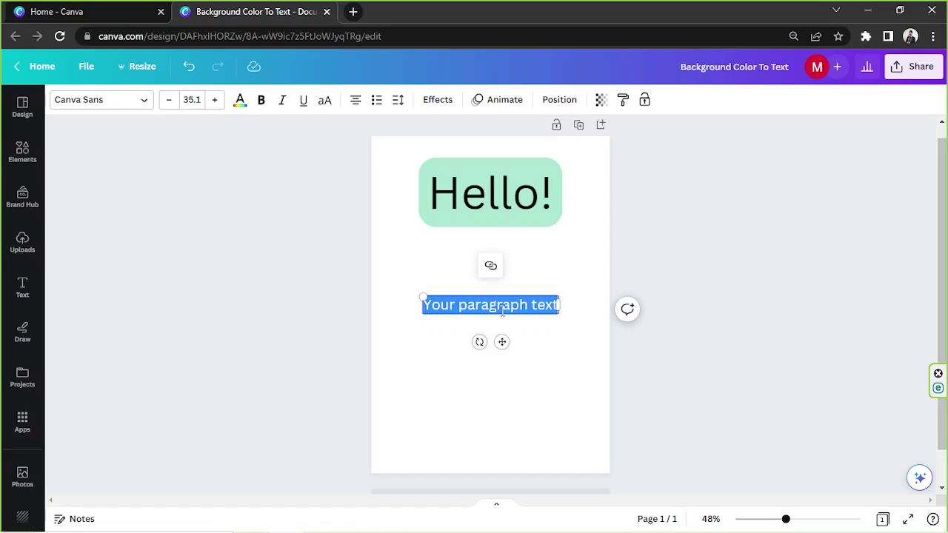
type("Hello")
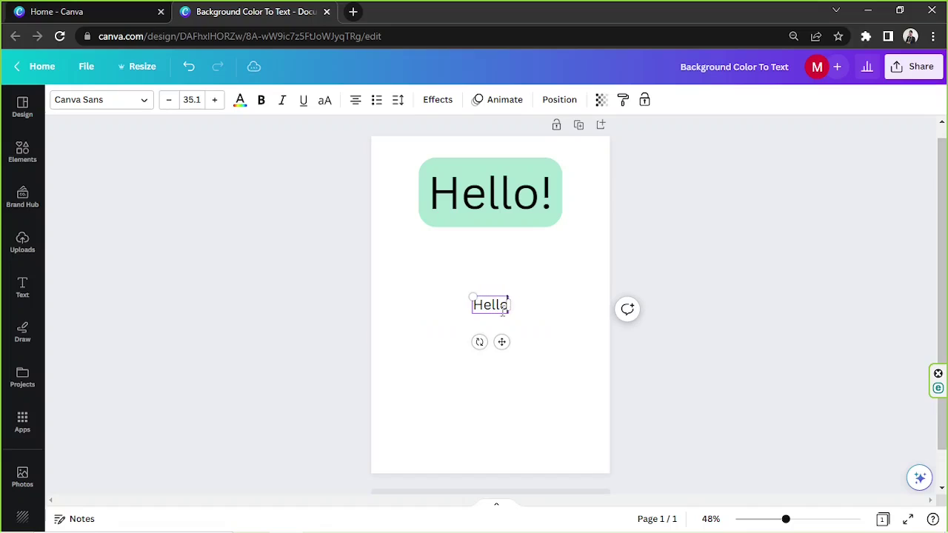
type("!")
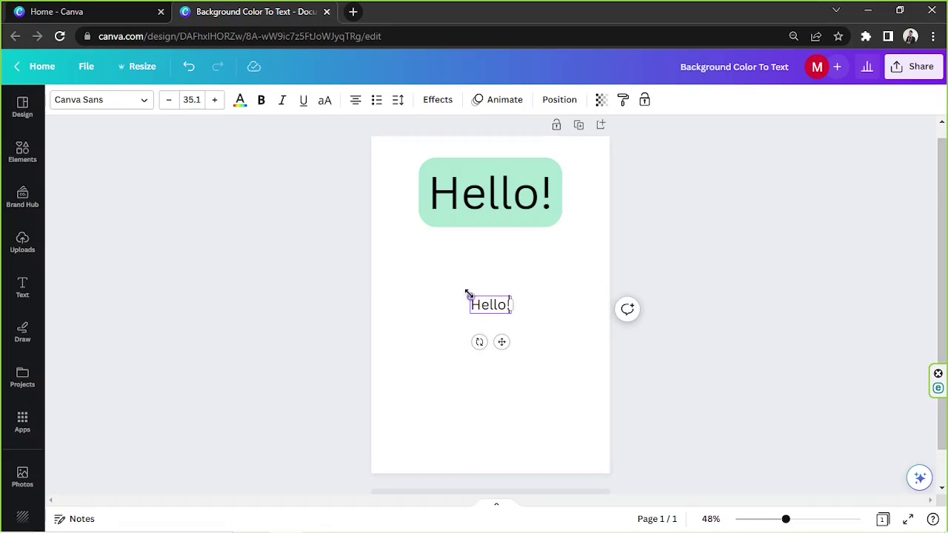
left_click_drag(471, 296, 393, 267)
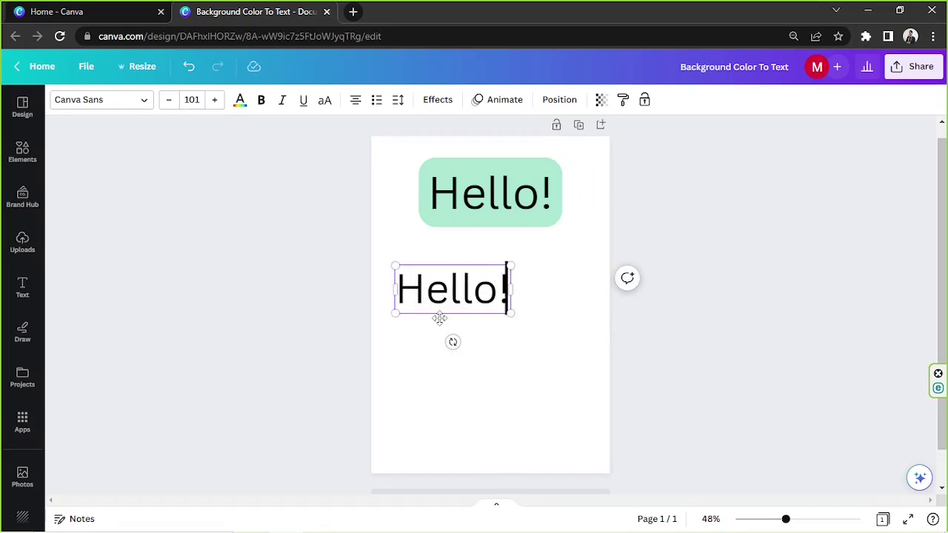
left_click_drag(440, 319, 475, 326)
left_click(652, 329)
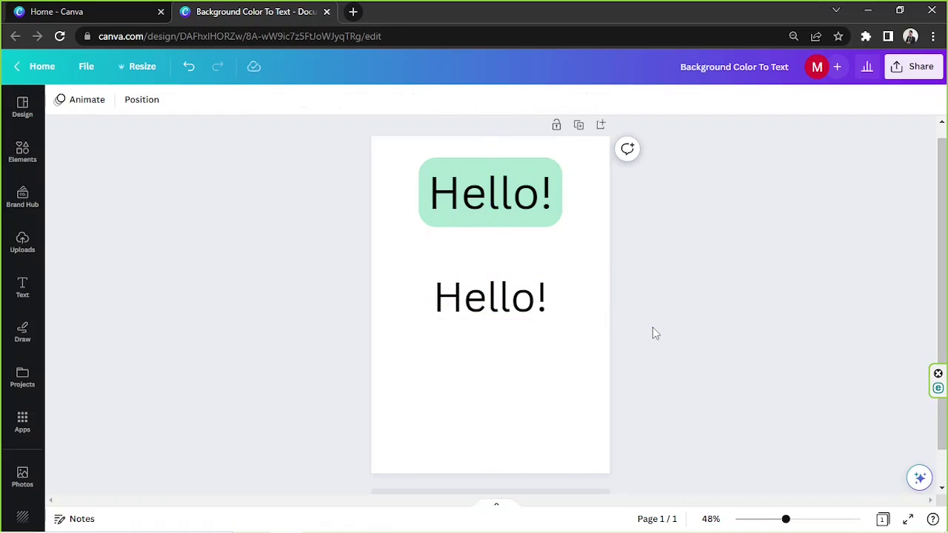
Step: Add a magenta square behind the lower Hello! and resize it to fit snugly around the text
left_click(22, 166)
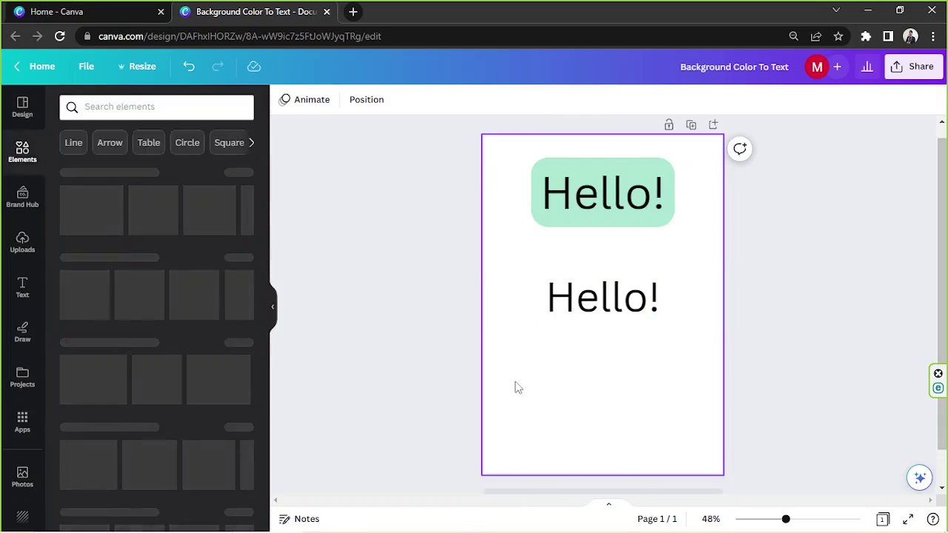
left_click(535, 367)
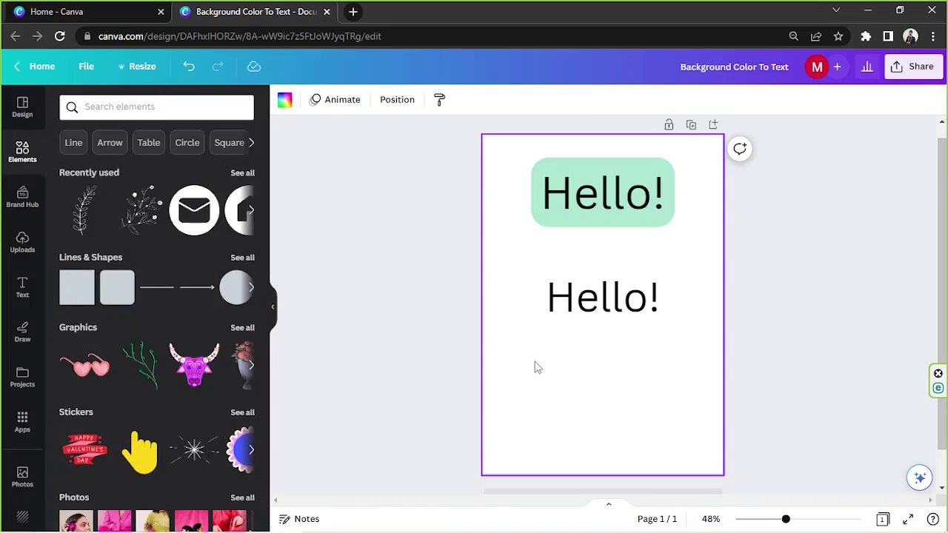
key("r")
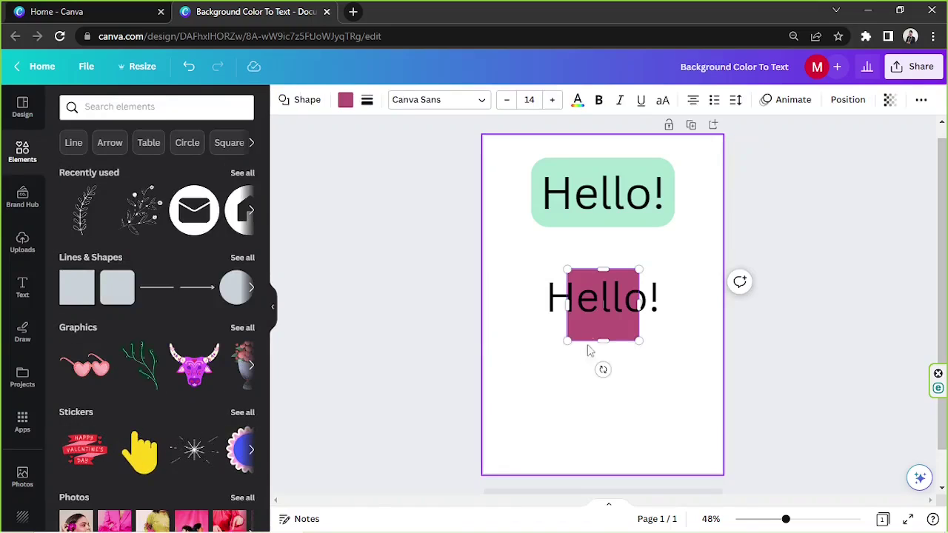
left_click_drag(606, 343, 666, 312)
left_click_drag(606, 346, 612, 329)
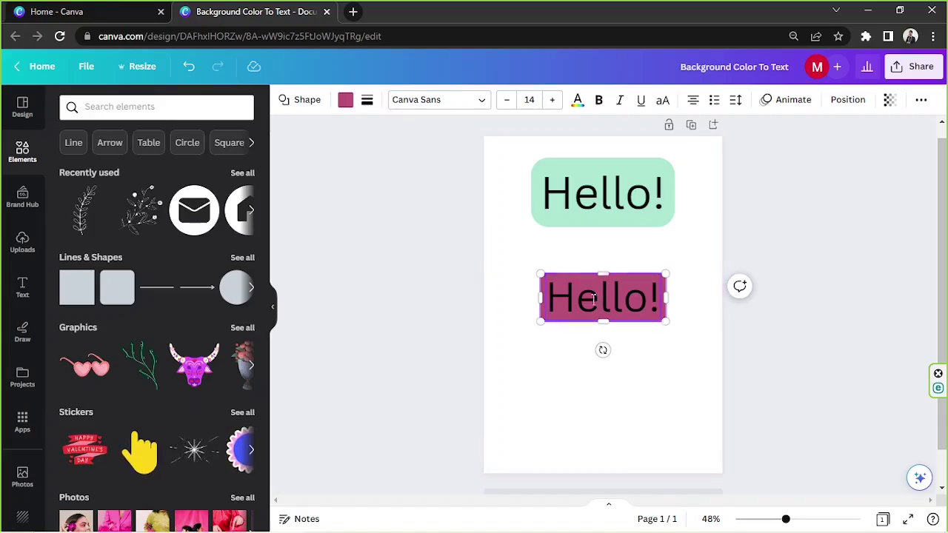
left_click(743, 261)
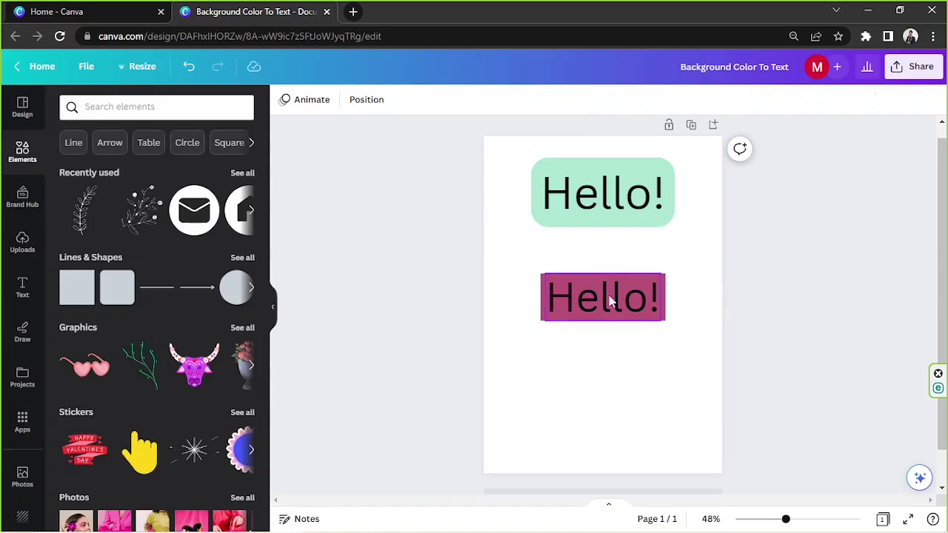
left_click(543, 294)
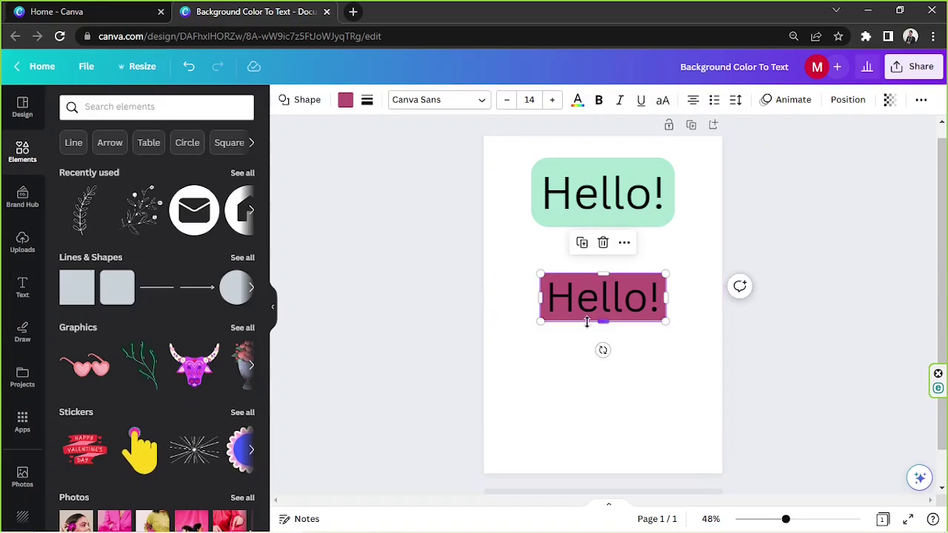
Step: Try pink, lime and light blue fills, then give the box the light green-to-blue gradient
left_click(343, 109)
scroll(231, 245, "down", 2)
scroll(229, 246, "up", 2)
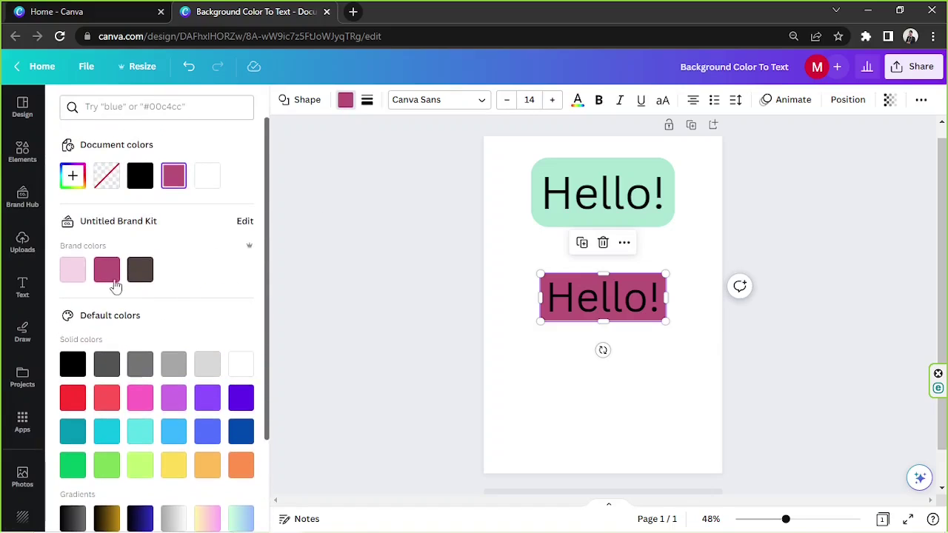
left_click(70, 274)
scroll(163, 281, "down", 2)
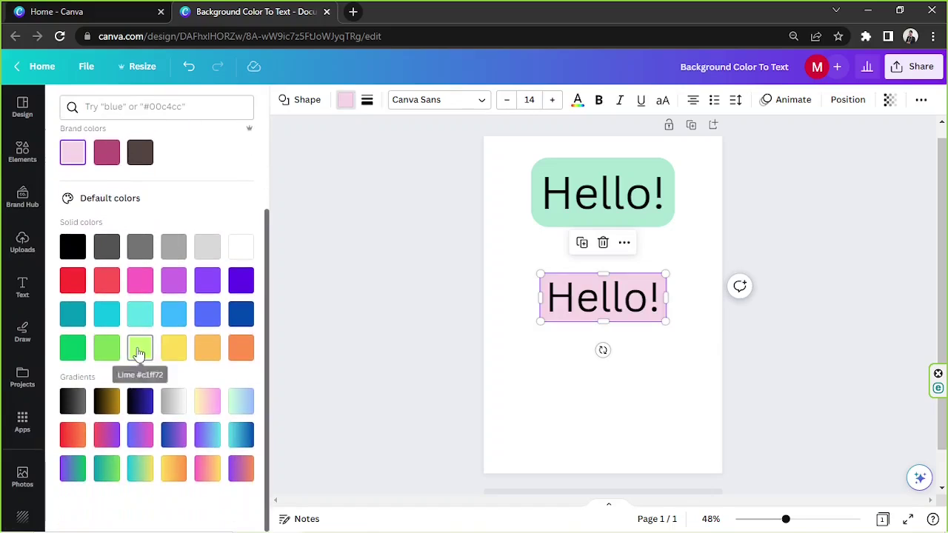
left_click(140, 354)
left_click(175, 315)
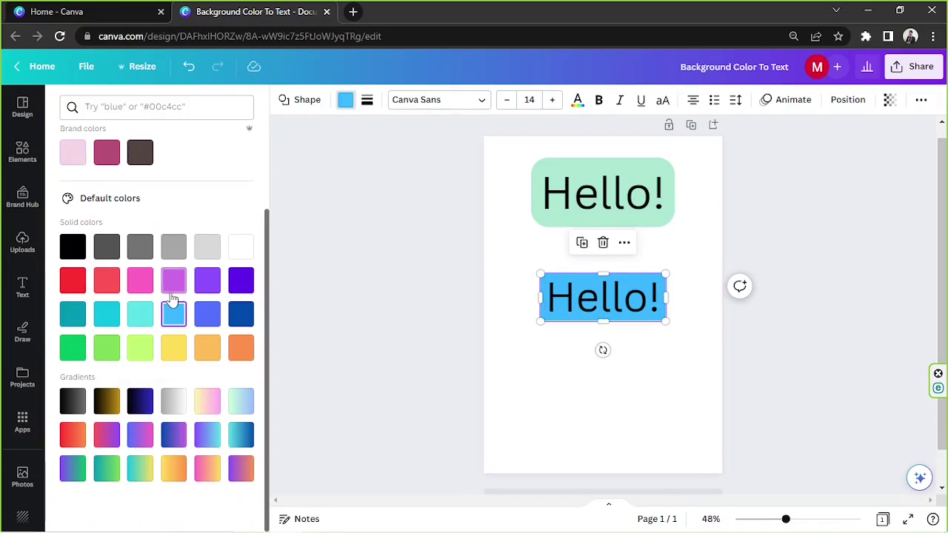
left_click(208, 404)
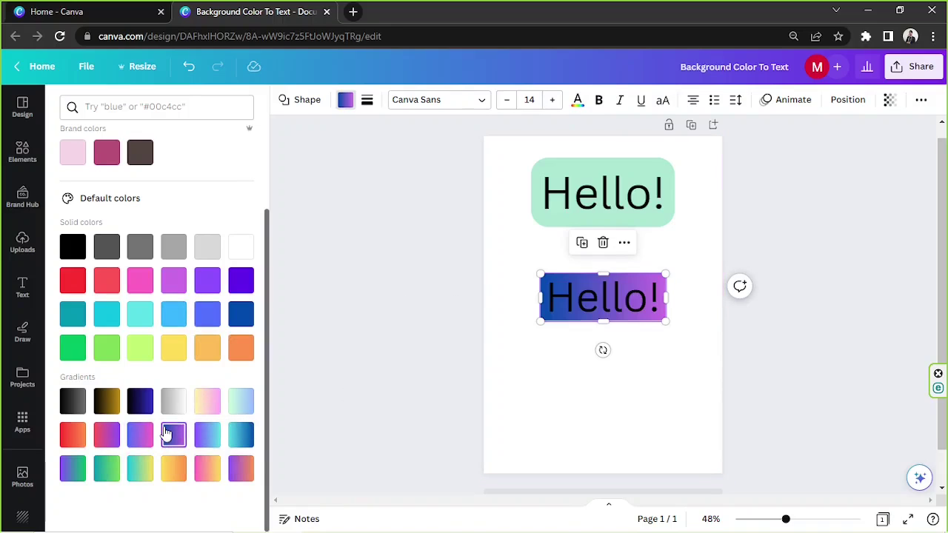
left_click(241, 403)
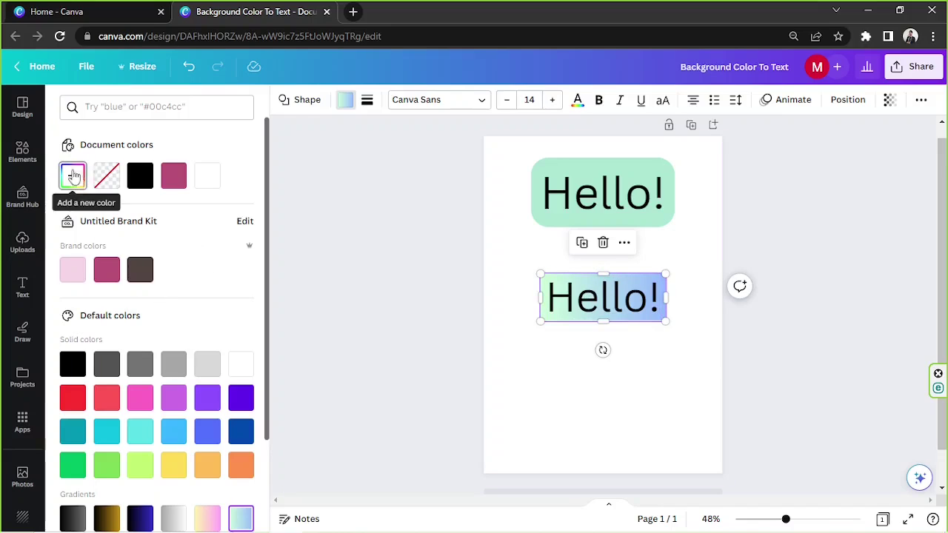
Step: Create a custom box gradient from light pink to mint green #94FFC5
left_click(74, 178)
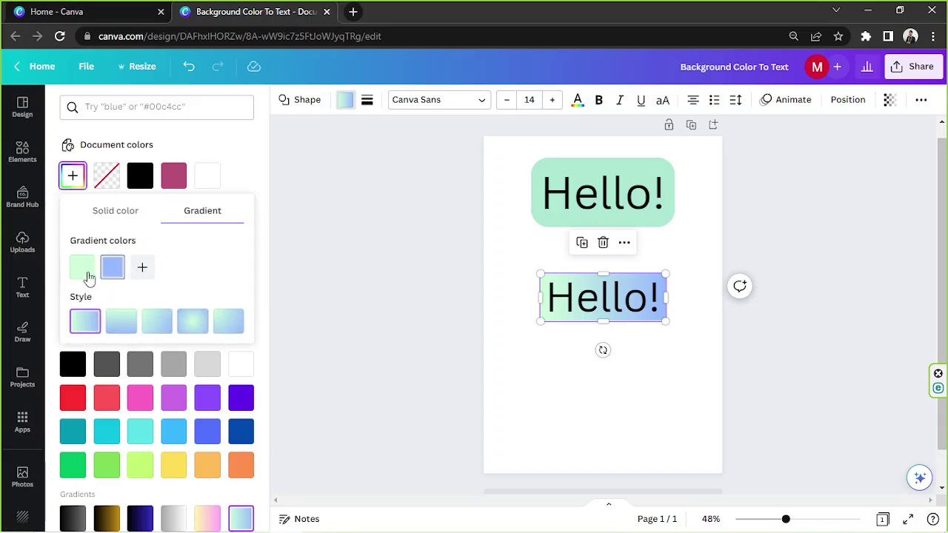
left_click(88, 278)
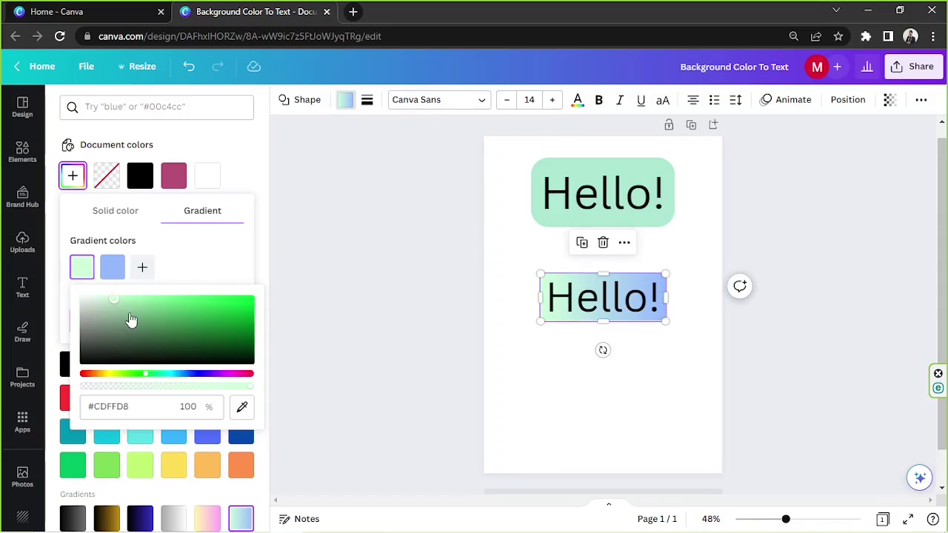
left_click_drag(151, 375, 220, 383)
left_click(113, 273)
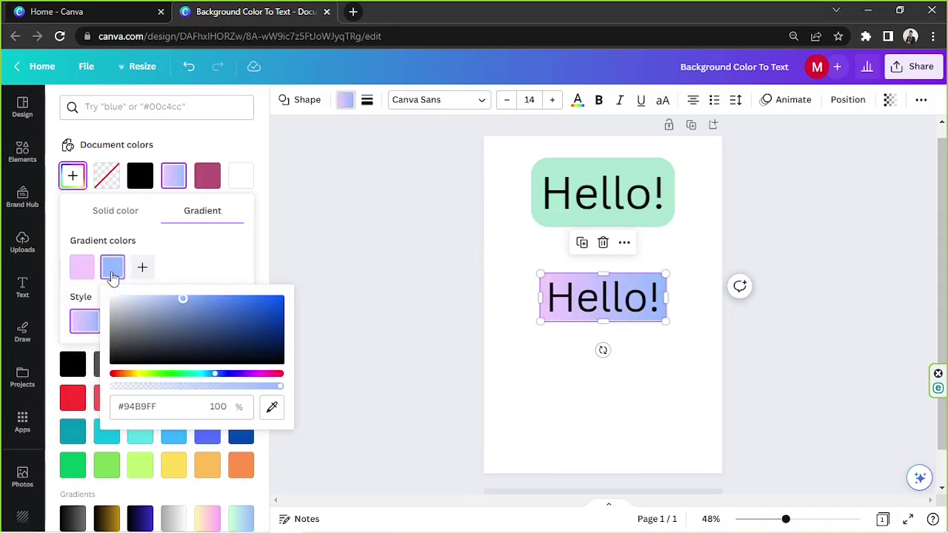
left_click_drag(216, 378, 333, 377)
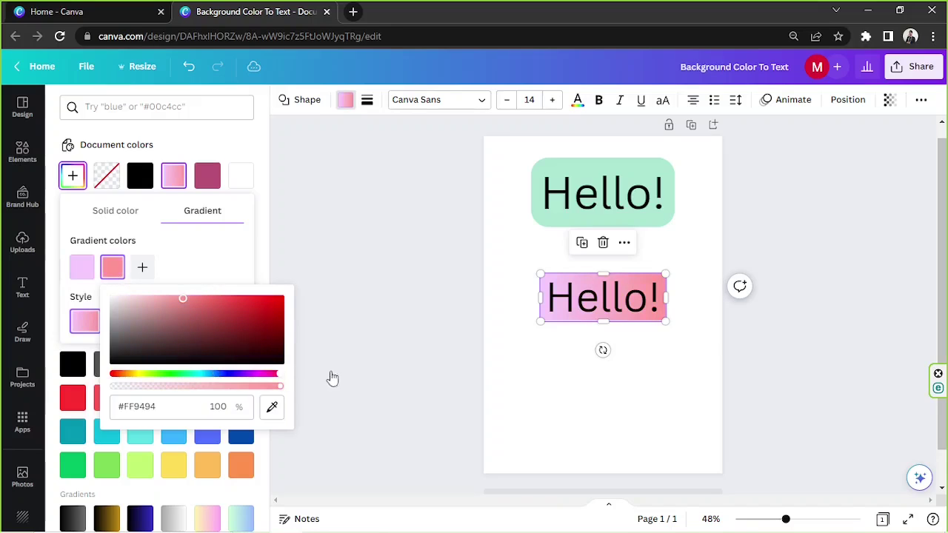
left_click(155, 379)
left_click_drag(155, 378, 189, 377)
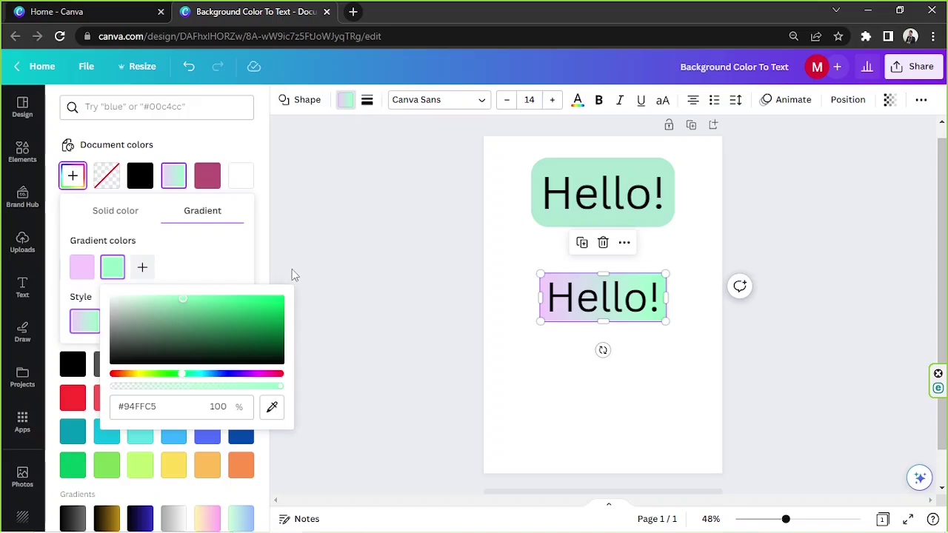
left_click(249, 264)
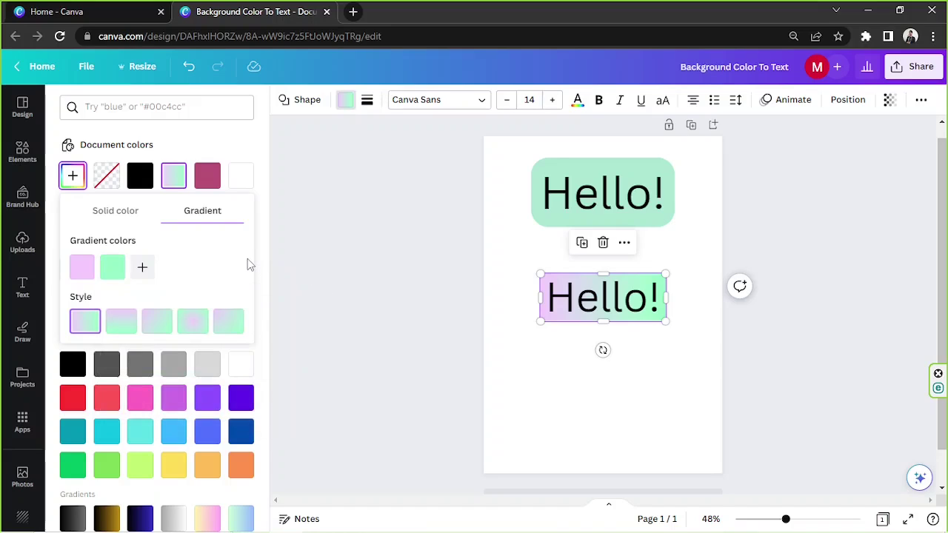
left_click(567, 352)
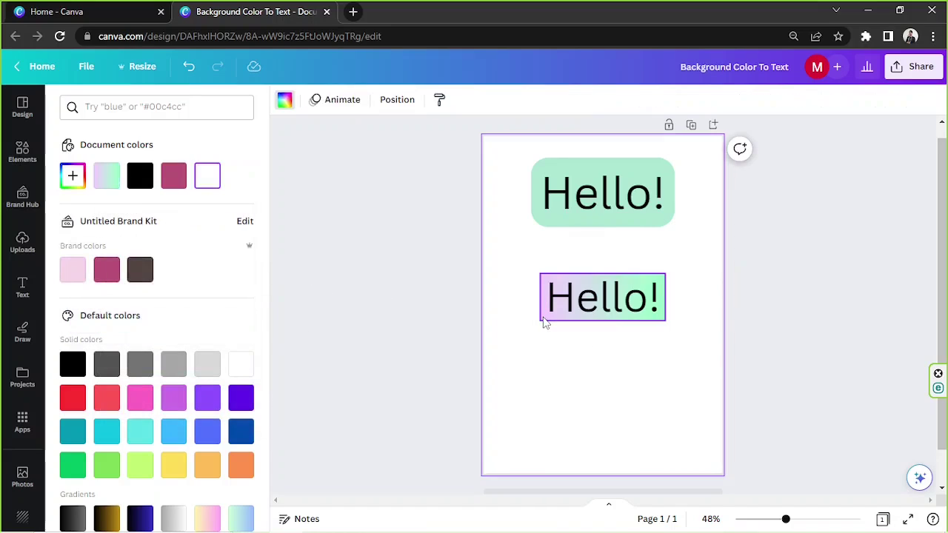
left_click(16, 157)
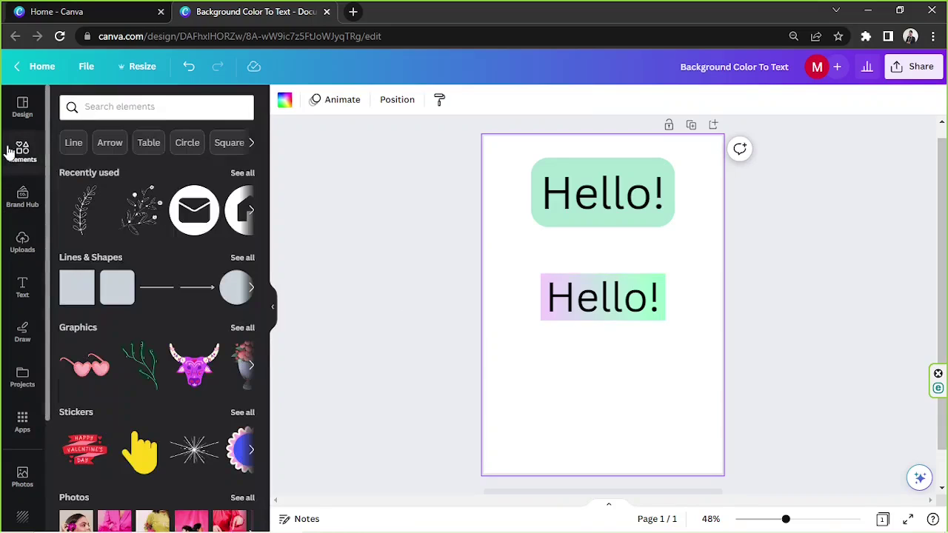
Step: Search the elements for 'shape' and show the full Lines & Shapes collection
left_click(89, 107)
type("shape")
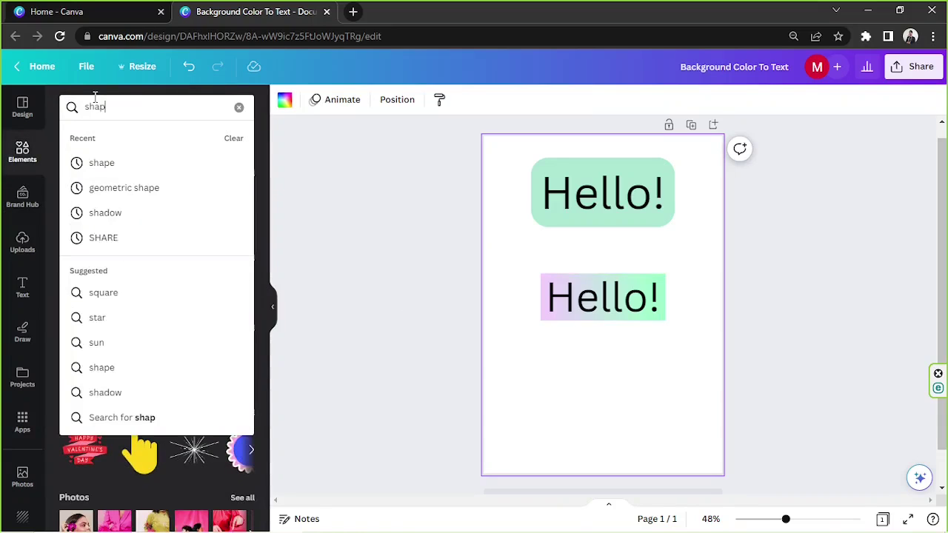
key("Return")
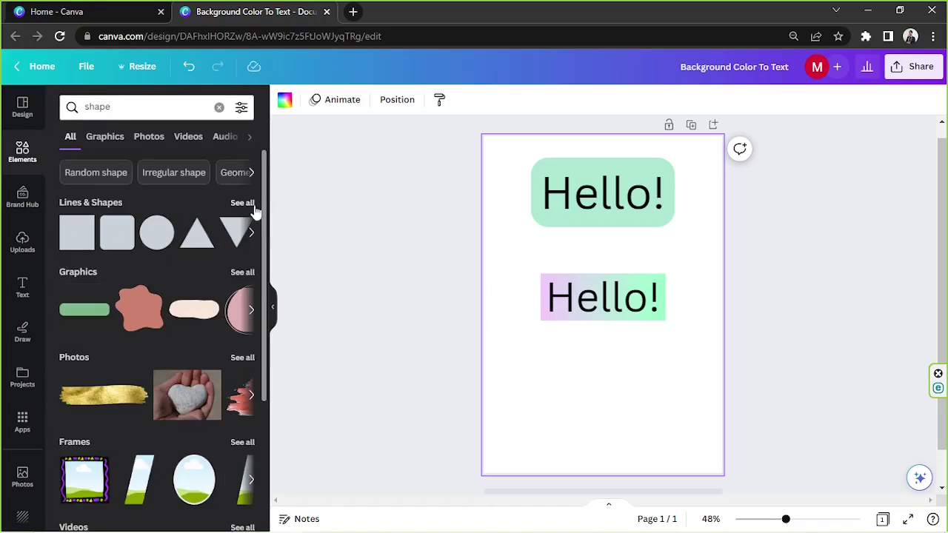
left_click(246, 203)
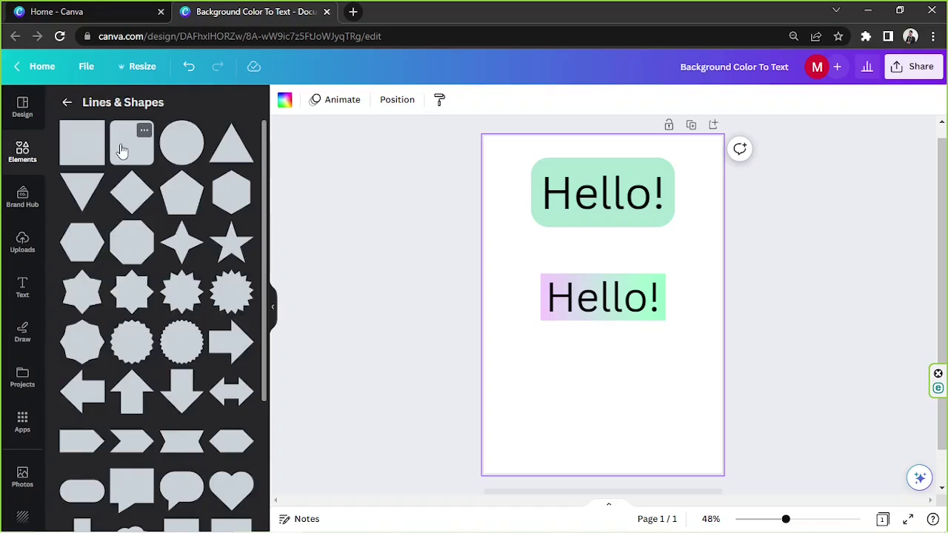
Step: Add a rounded rectangle and resize it to about 110 wide by 42 high
left_click(544, 297)
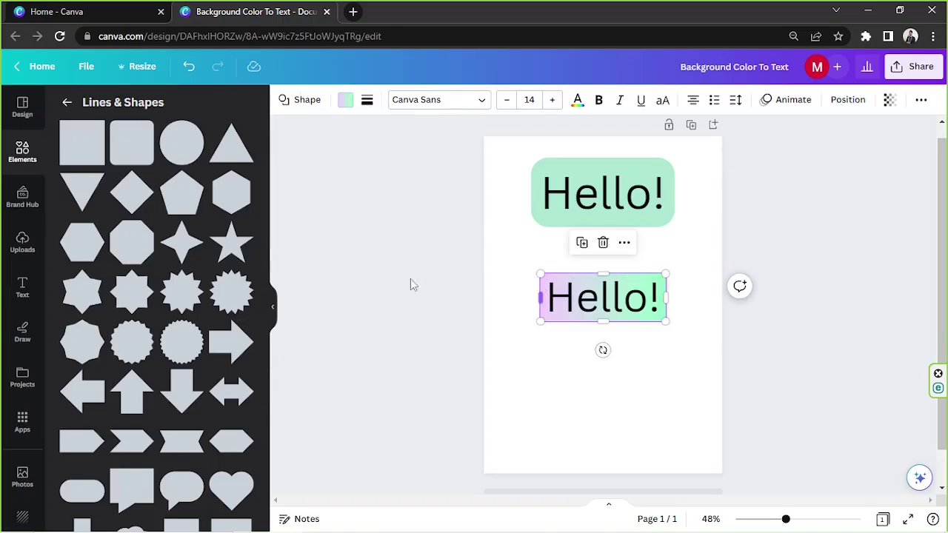
left_click(129, 152)
left_click_drag(609, 374, 668, 375)
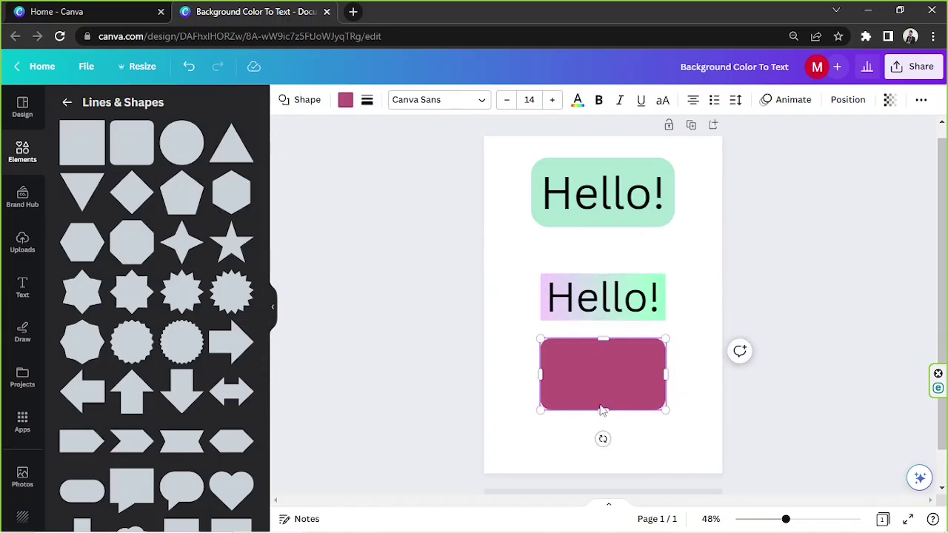
left_click_drag(603, 410, 602, 383)
Step: Copy the pink-to-mint gradient style from the lower Hello! box onto the new rectangle
left_click(663, 281)
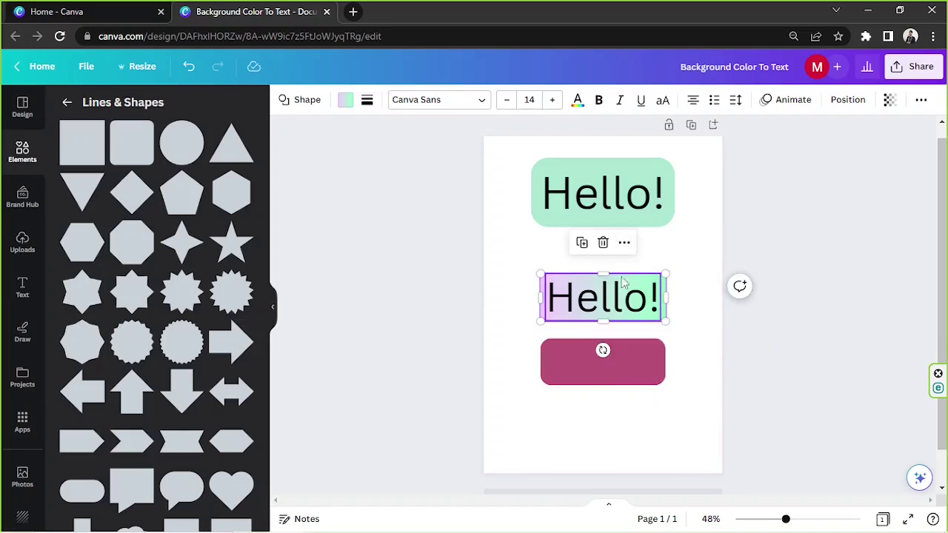
left_click(703, 303)
left_click(662, 281)
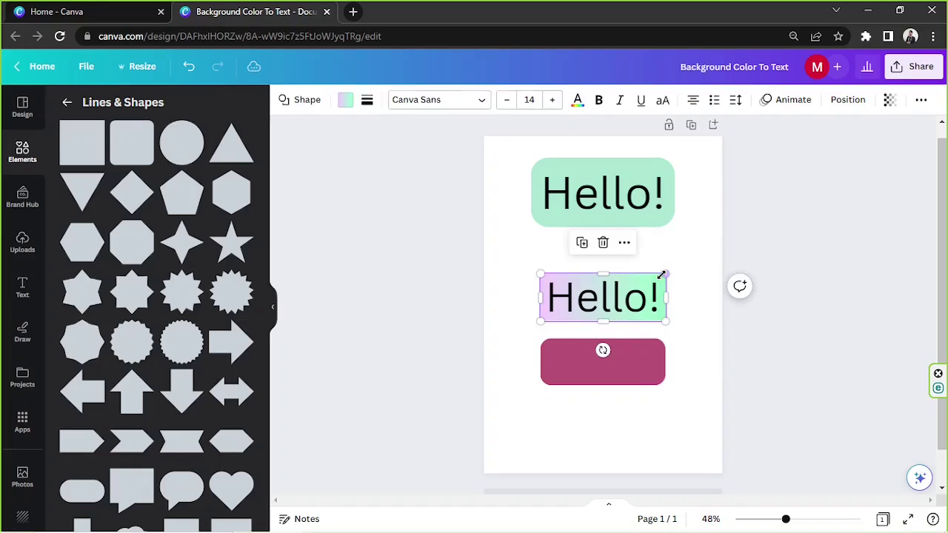
left_click(624, 244)
left_click(659, 315)
left_click(647, 355)
left_click(703, 310)
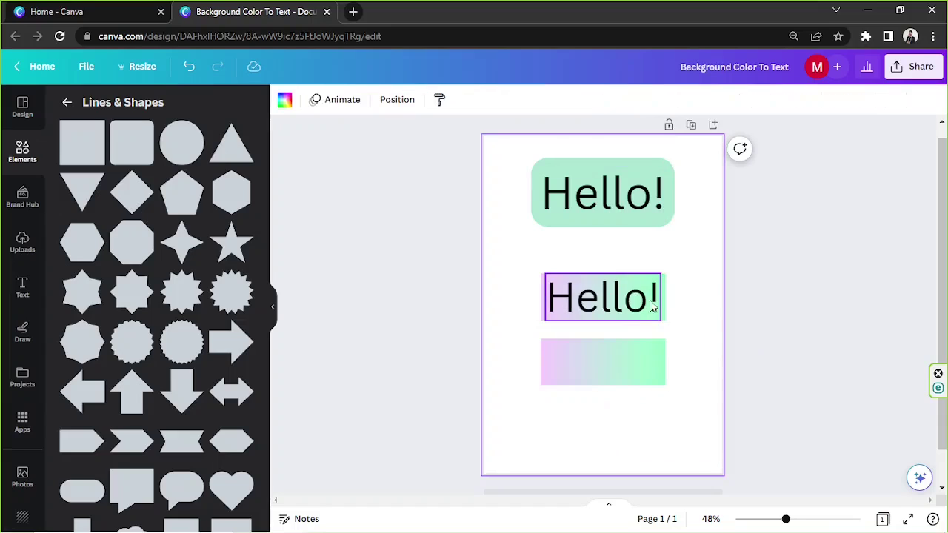
Step: Duplicate the gradient Hello! text and place the copy onto the new rectangle
left_click(651, 307)
left_click(587, 247)
left_click_drag(626, 317, 618, 378)
left_click(677, 405)
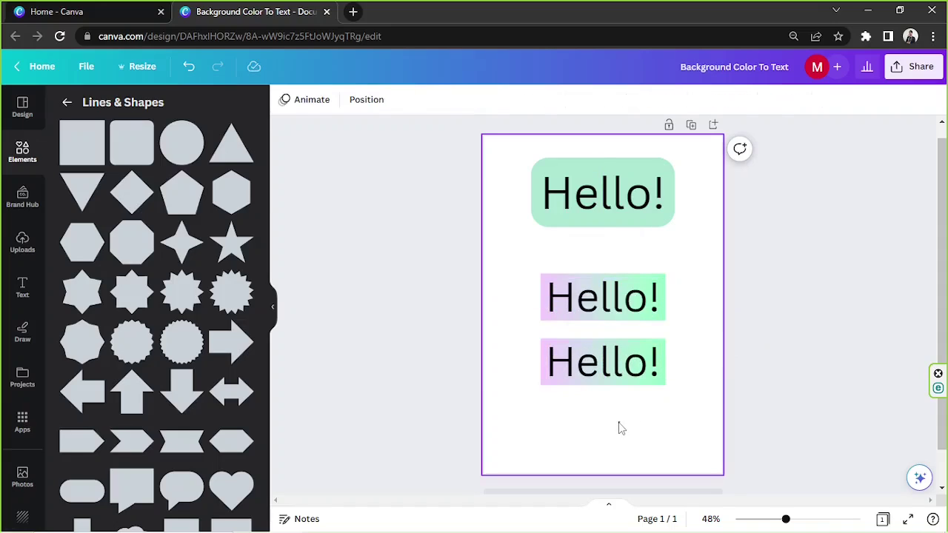
Step: Replace the third Hello!'s rectangle with a new rounded square sized to cover the text
left_click(546, 380)
left_click_drag(542, 384, 503, 393)
key("Delete")
left_click(129, 158)
left_click_drag(596, 333, 569, 402)
left_click_drag(613, 376, 667, 376)
left_click_drag(600, 410, 610, 385)
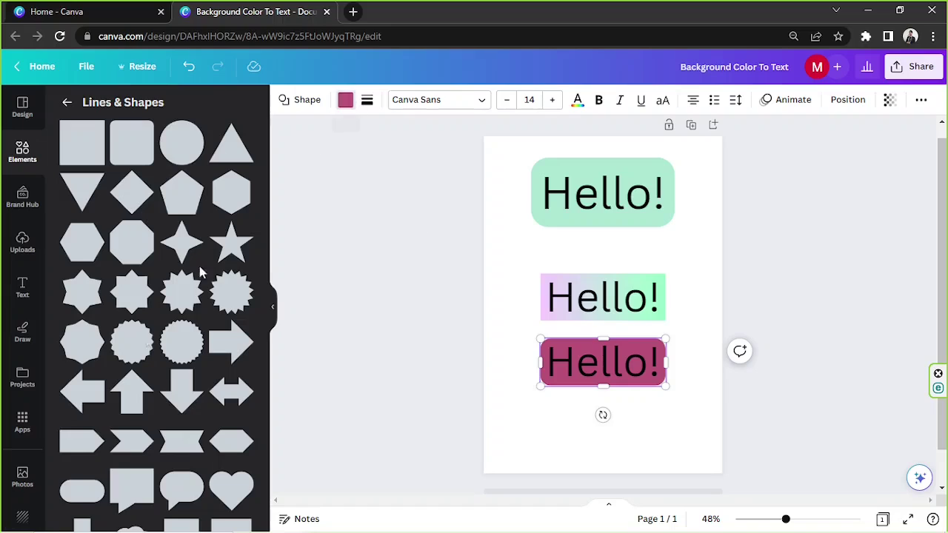
Step: Fill the third box with the light blue-green gradient and reposition the Hello! within it
left_click(346, 99)
scroll(238, 449, "down", 3)
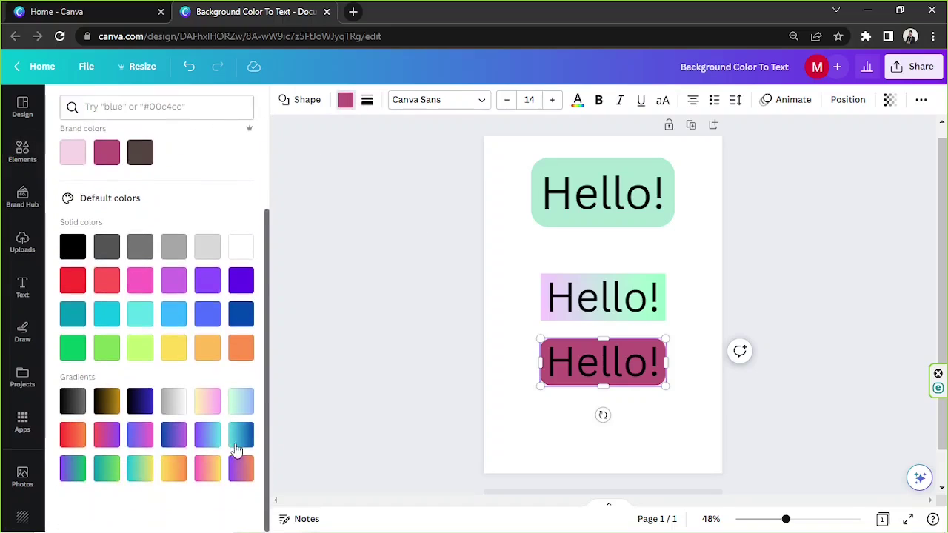
left_click(241, 401)
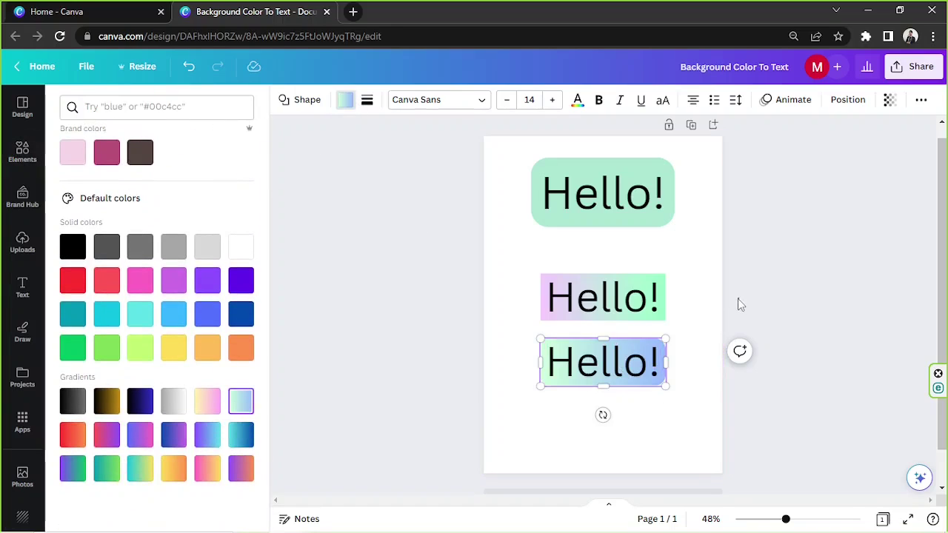
key("Escape")
left_click(609, 433)
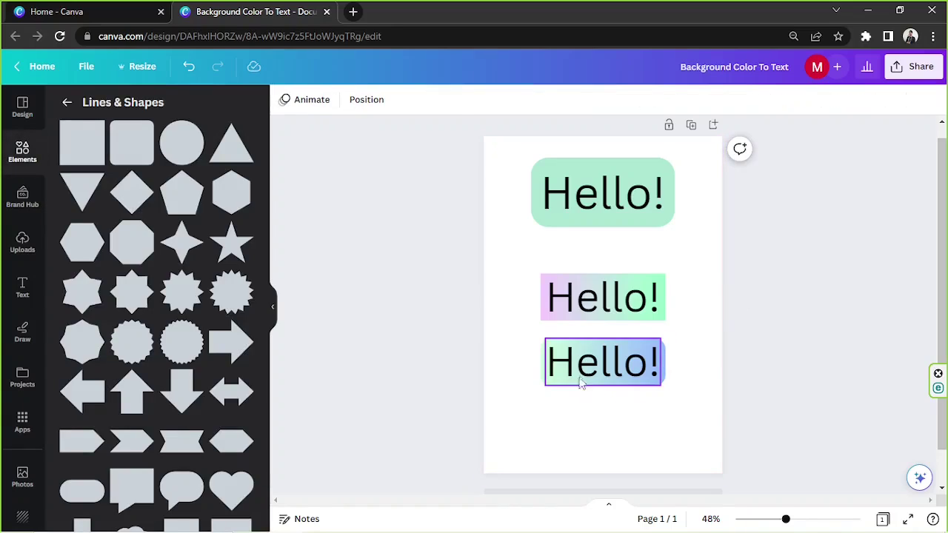
left_click_drag(584, 376, 588, 368)
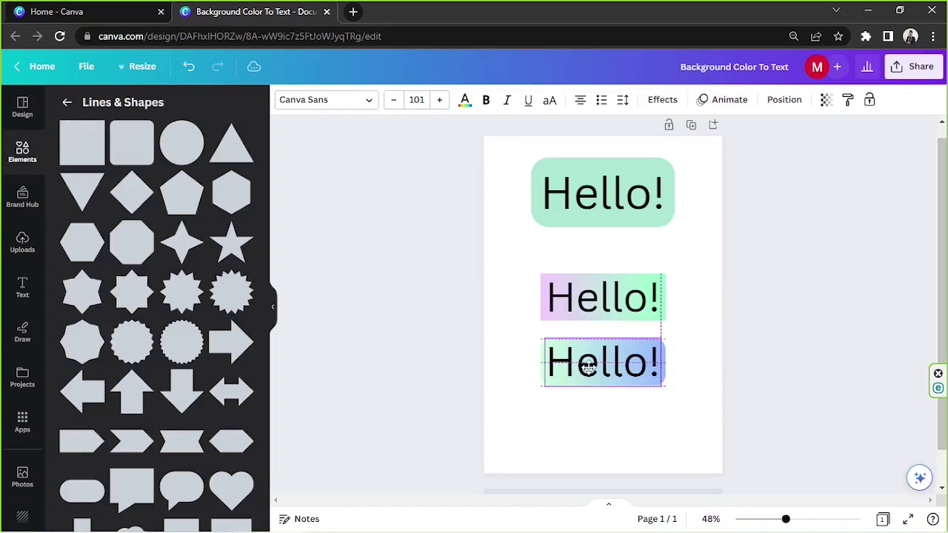
left_click(793, 277)
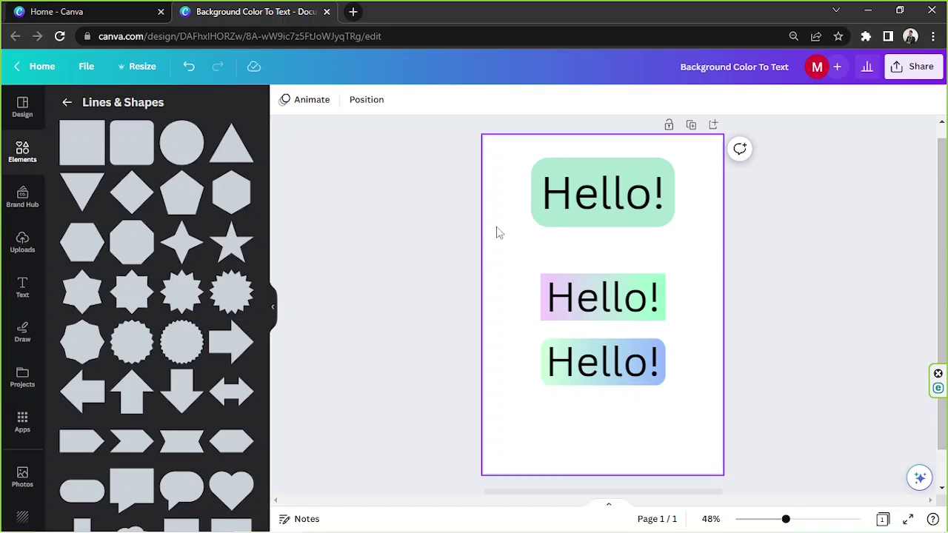
Step: Delete the two gradient Hello! boxes and shrink the mint Hello! box to about half size
left_click_drag(485, 245, 751, 441)
key("Delete")
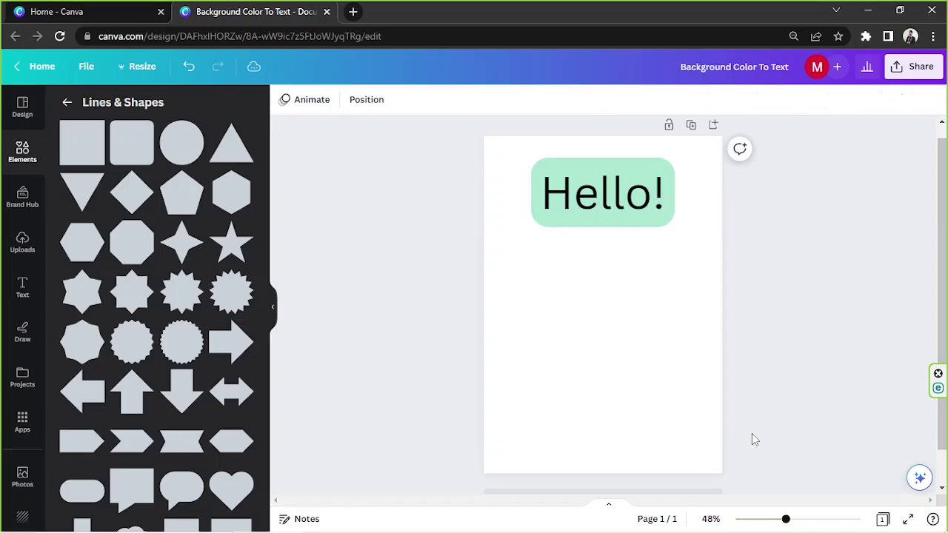
left_click_drag(637, 244, 581, 158)
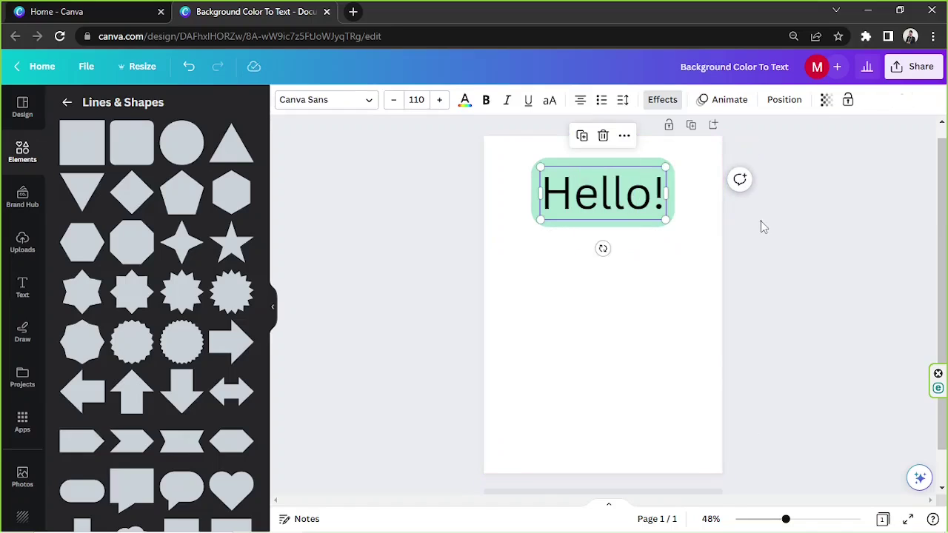
left_click_drag(664, 222, 609, 194)
Step: Retype the mint box's text as 'Chapter 1'
left_click(581, 184)
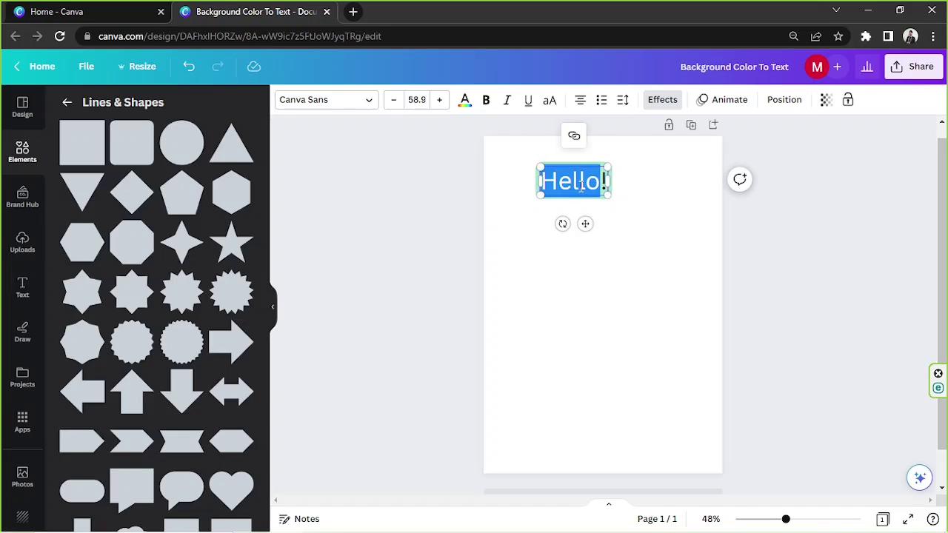
key("BackSpace")
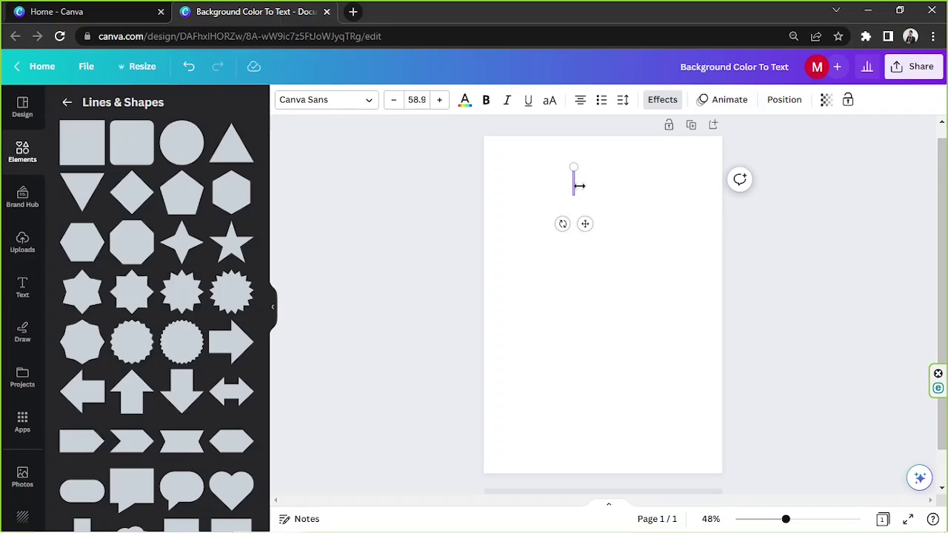
type("Chage")
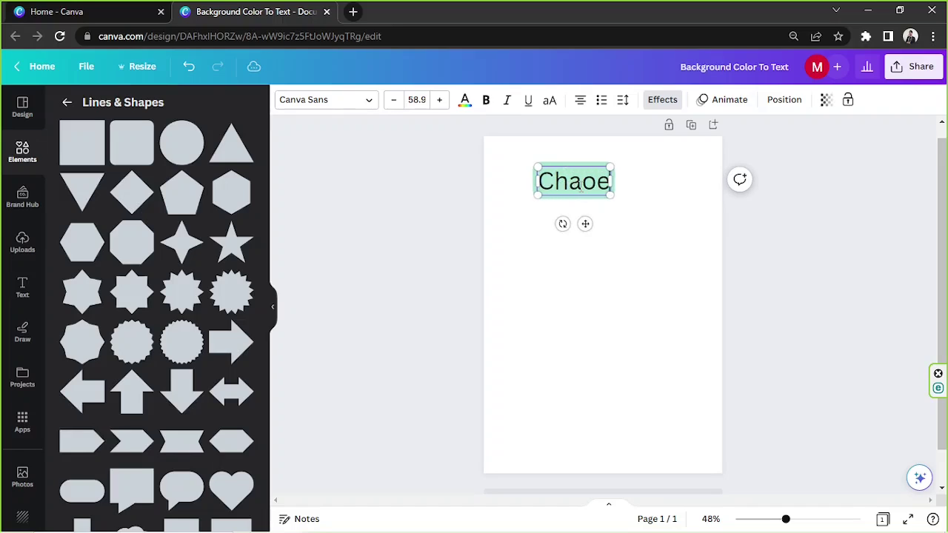
key("BackSpace")
key("BackSpace")
type("pter")
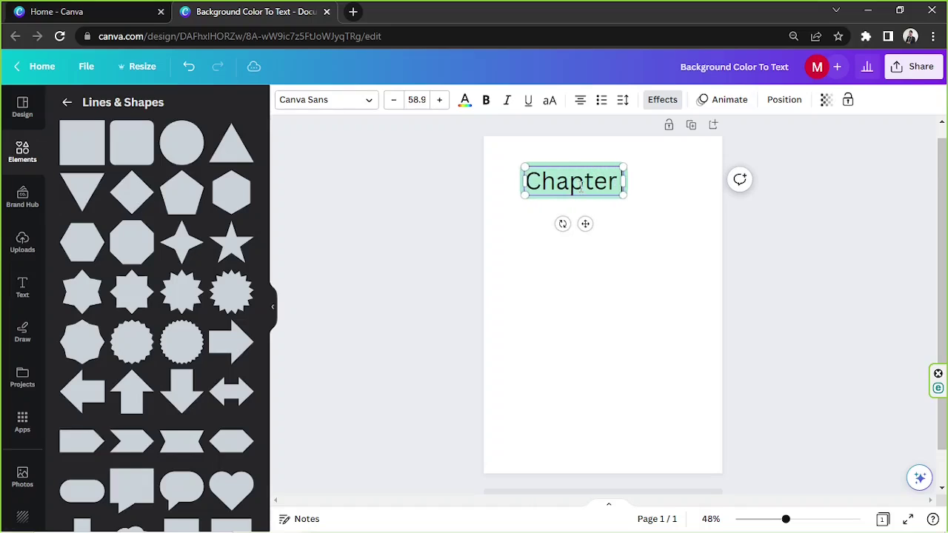
type(" 1")
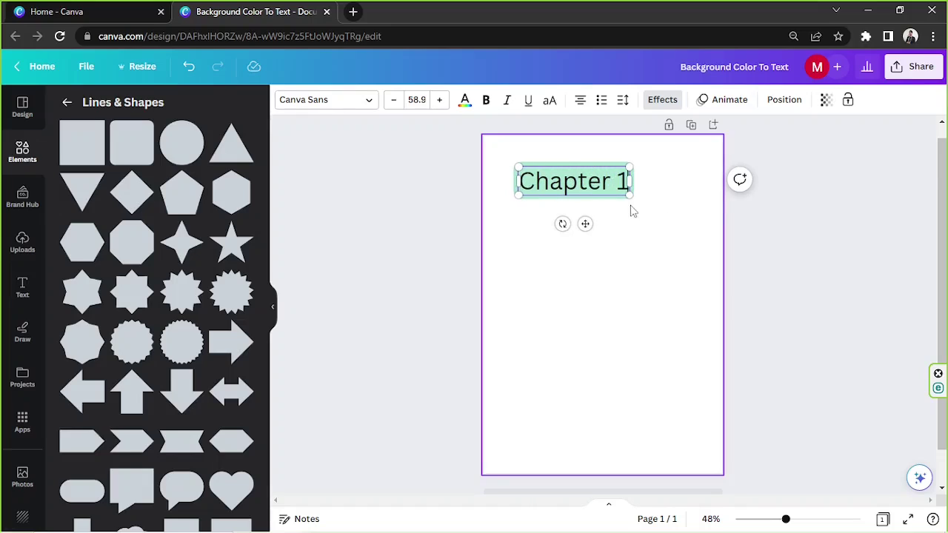
Step: Shrink Chapter 1 to size 27.9, centre it at the page top and make it bold
left_click_drag(629, 194, 571, 177)
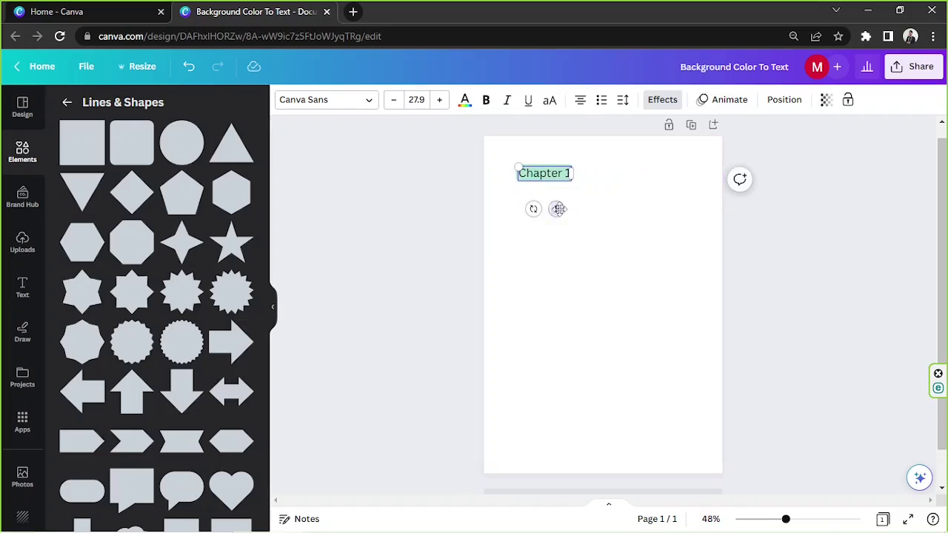
left_click_drag(556, 207, 614, 195)
left_click(757, 193)
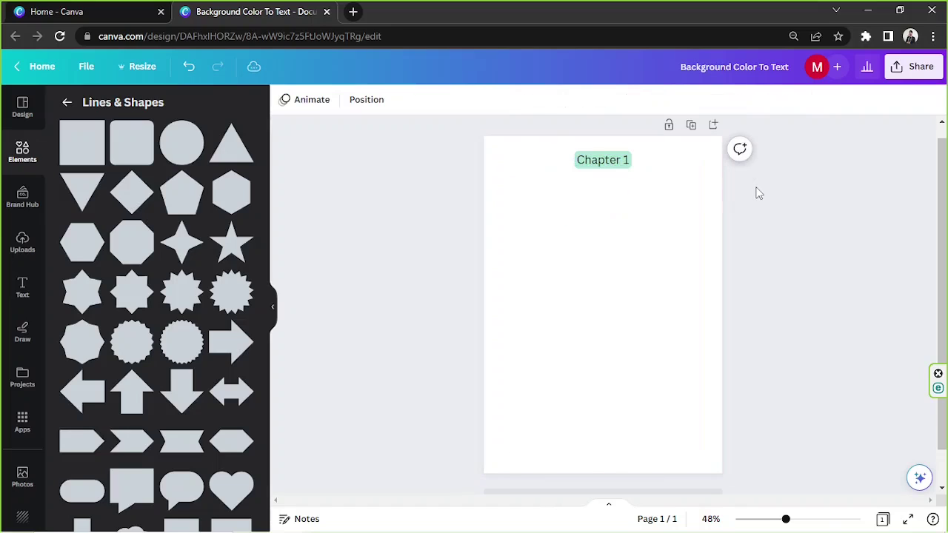
left_click_drag(786, 522, 796, 521)
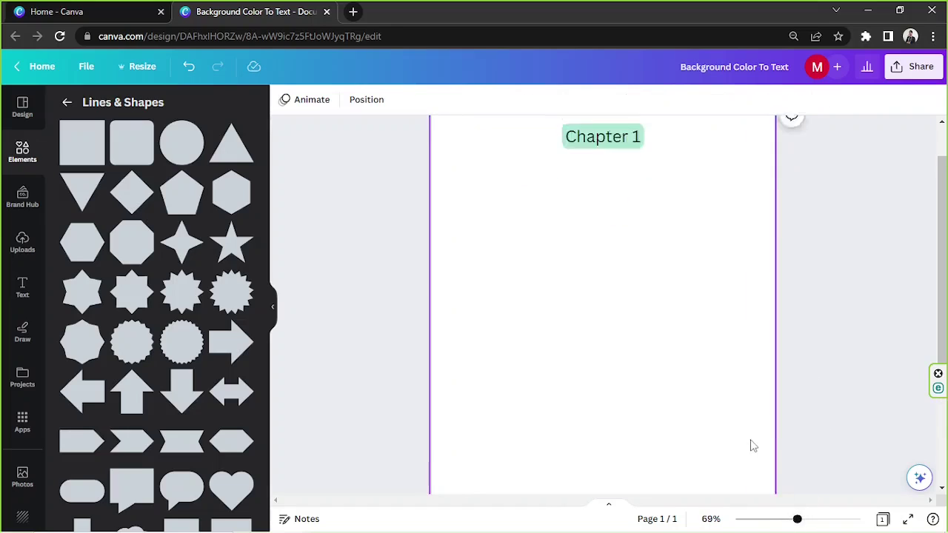
double_click(614, 190)
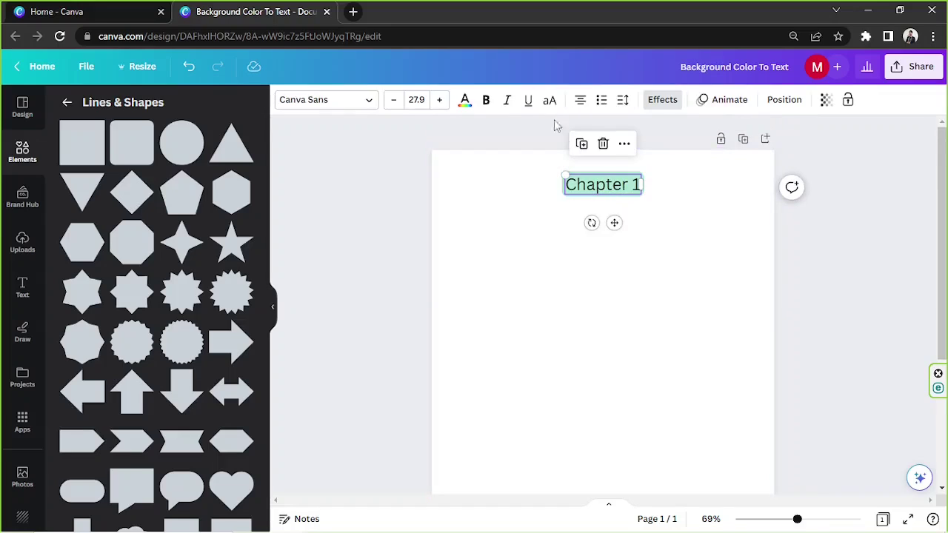
left_click(486, 99)
Step: Raise the spread of the mint background effect behind Chapter 1 from 26 to 36
left_click(660, 244)
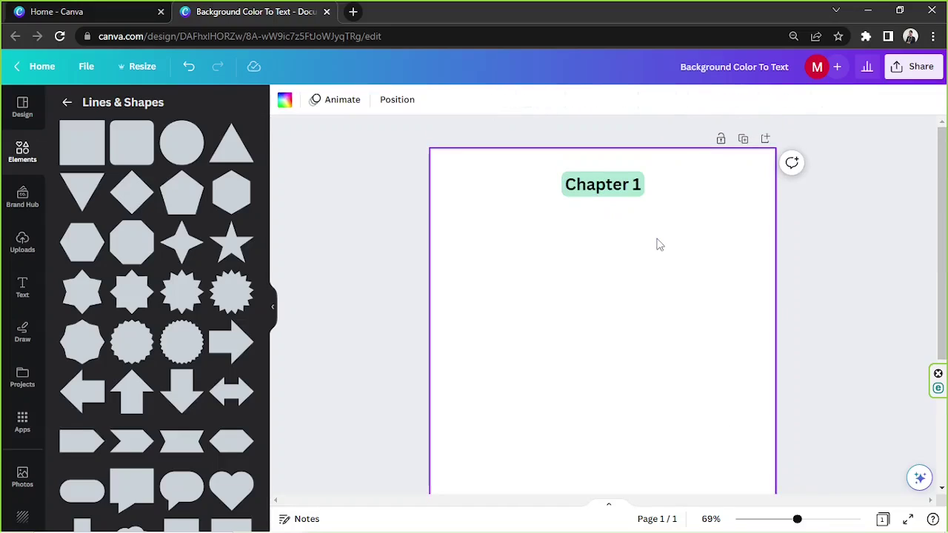
double_click(624, 194)
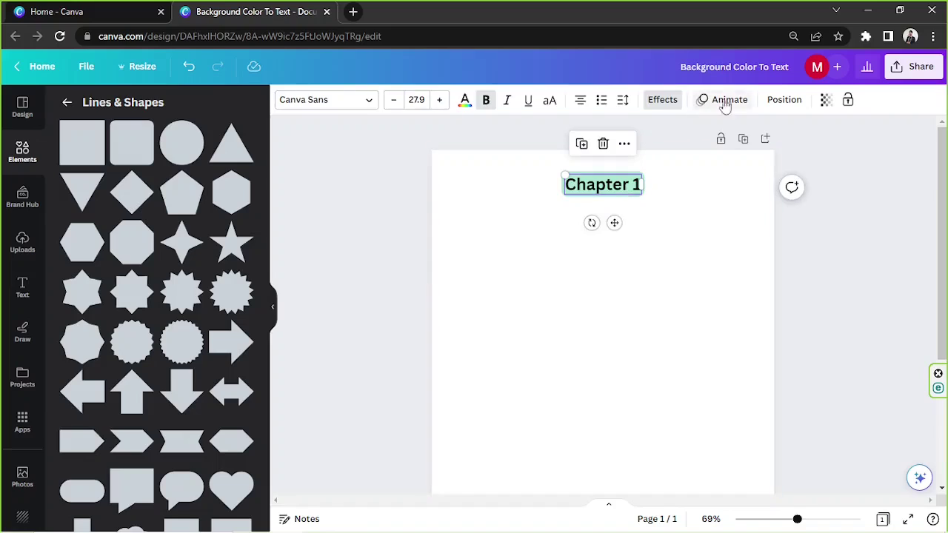
left_click(671, 99)
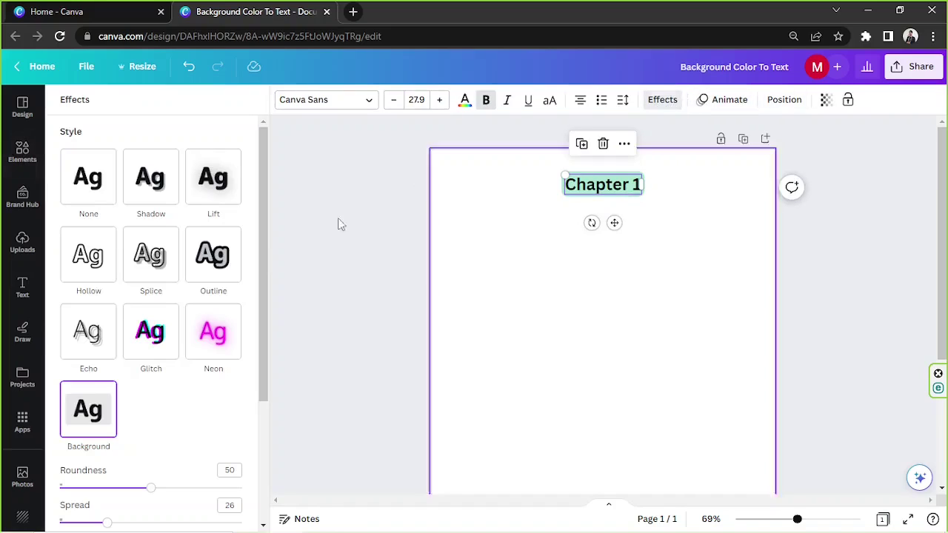
scroll(175, 309, "down", 1)
scroll(175, 309, "down", 2)
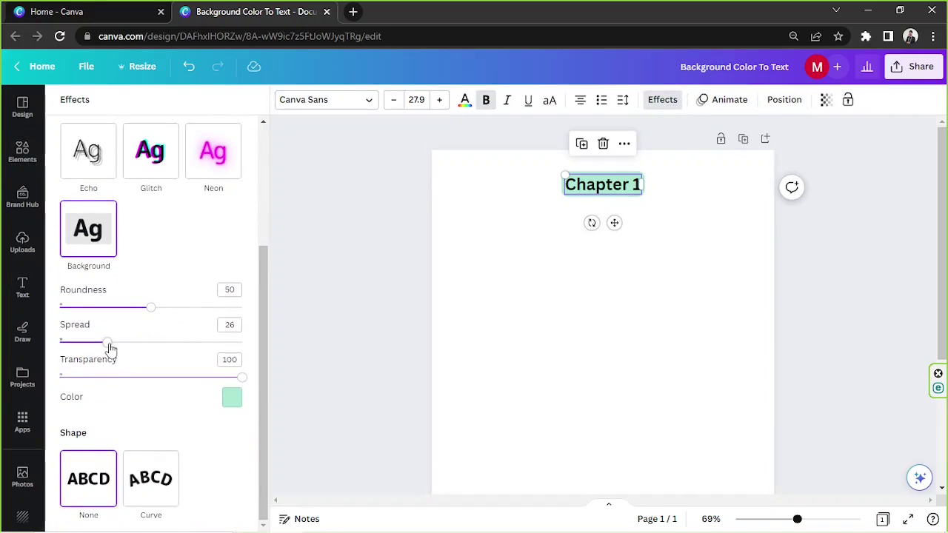
left_click_drag(109, 342, 126, 343)
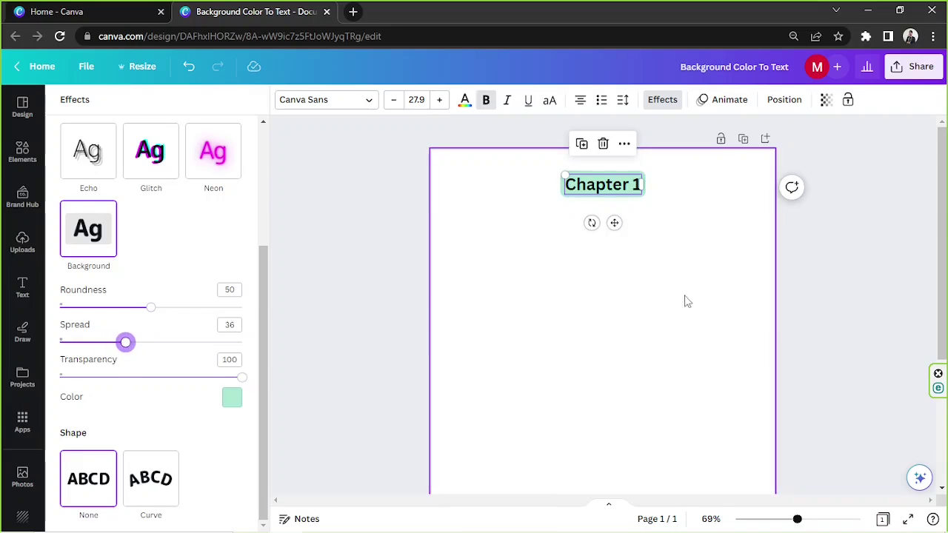
left_click(626, 348)
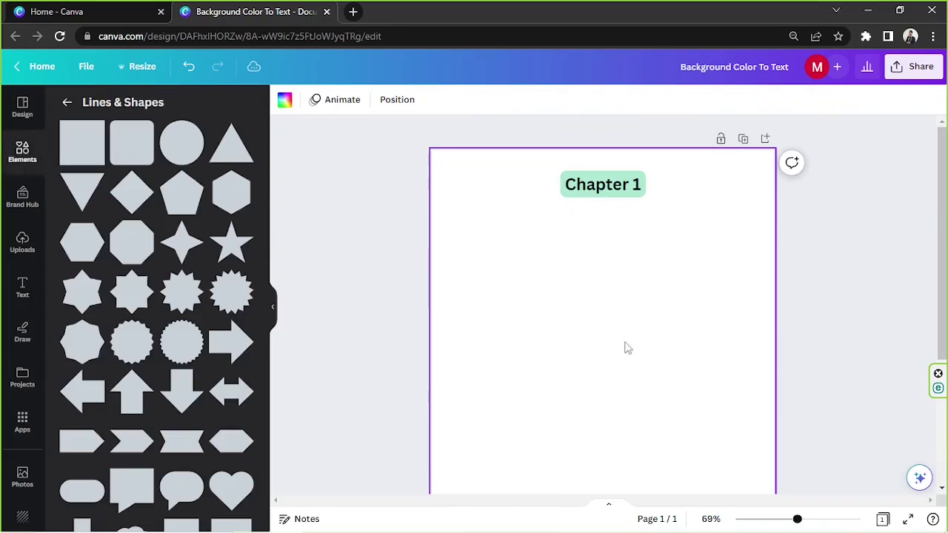
Step: Add a left-aligned numbered text box '1.' spanning the page just below Chapter 1
left_click(606, 189)
left_click(665, 267)
key("t")
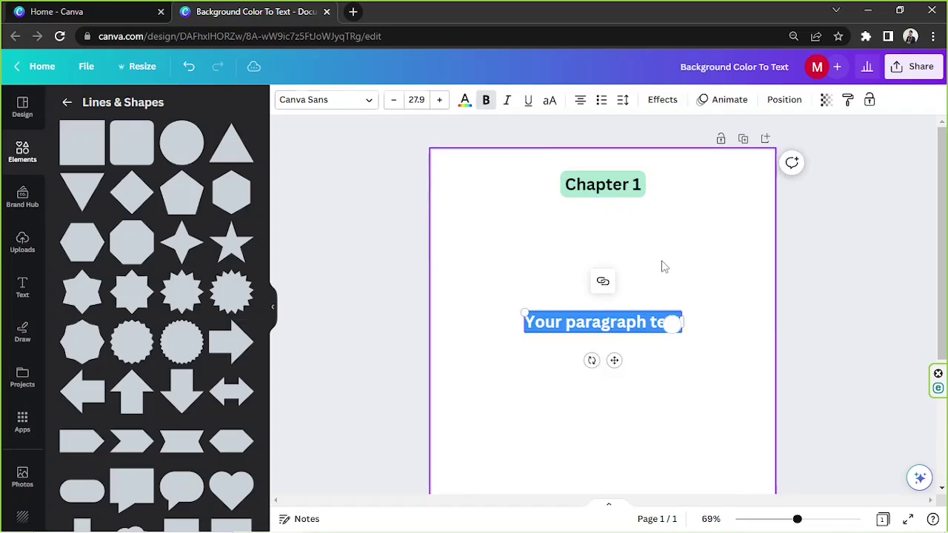
left_click(592, 318)
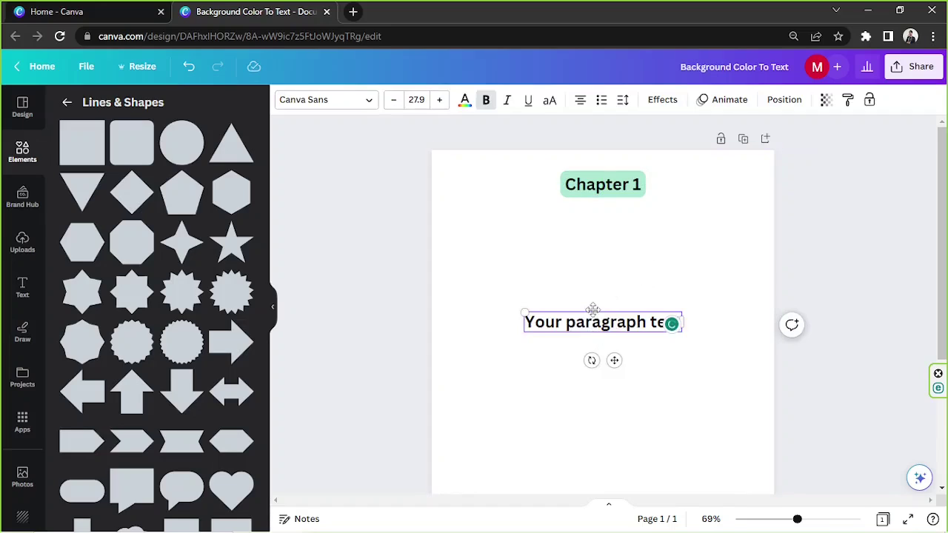
left_click_drag(592, 309, 521, 227)
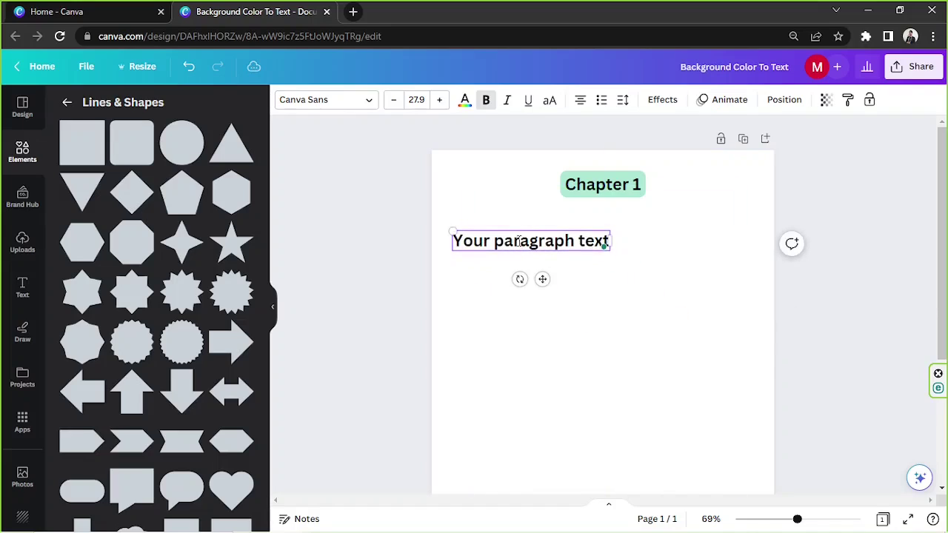
double_click(519, 239)
type("1.")
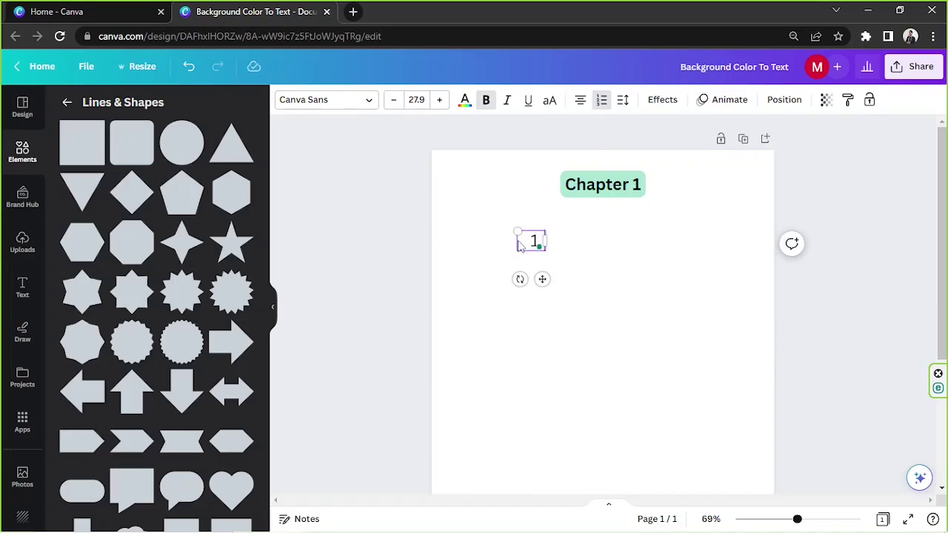
left_click(585, 109)
left_click_drag(526, 232, 468, 238)
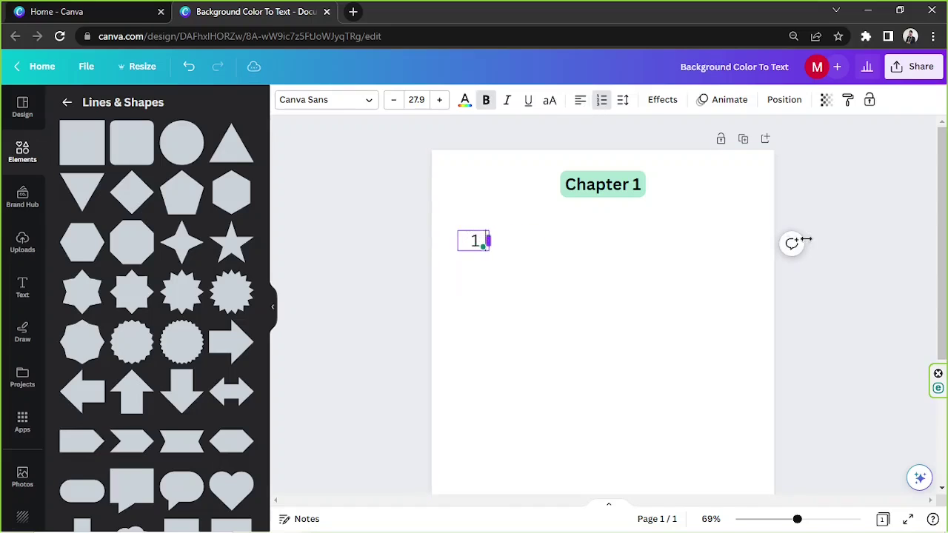
left_click_drag(806, 238, 750, 241)
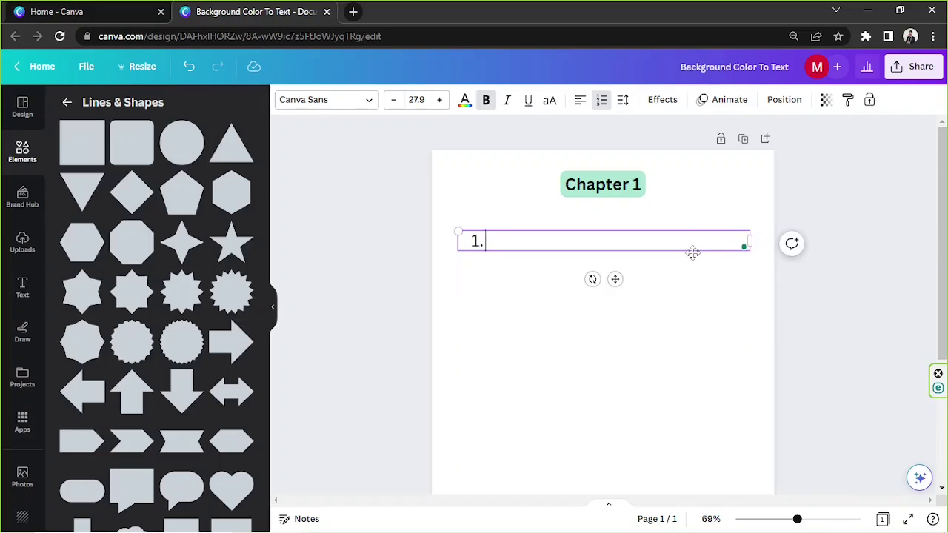
left_click_drag(693, 253, 689, 252)
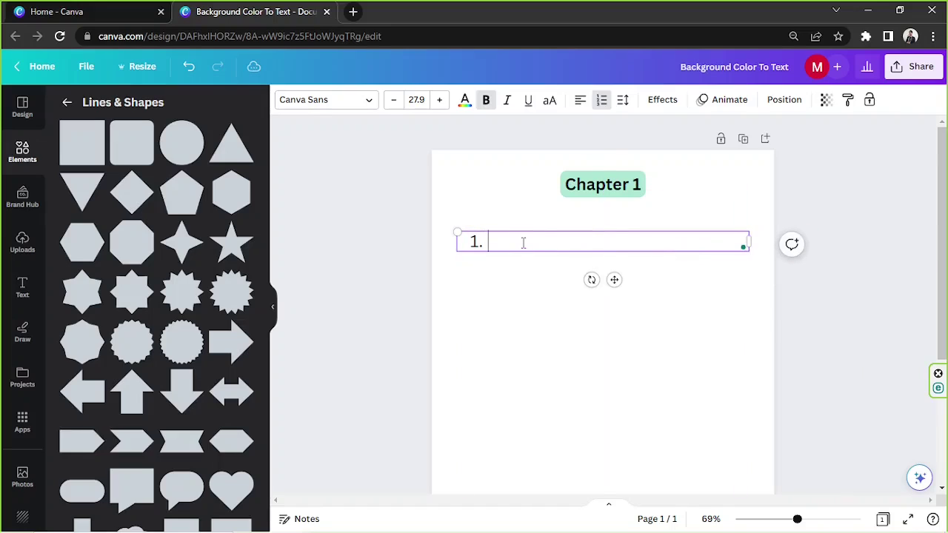
Step: Type the regular-weight instruction 'Write your answer on the space that corresponds to the questions on the exam sheet'
type("Activit")
left_click(487, 101)
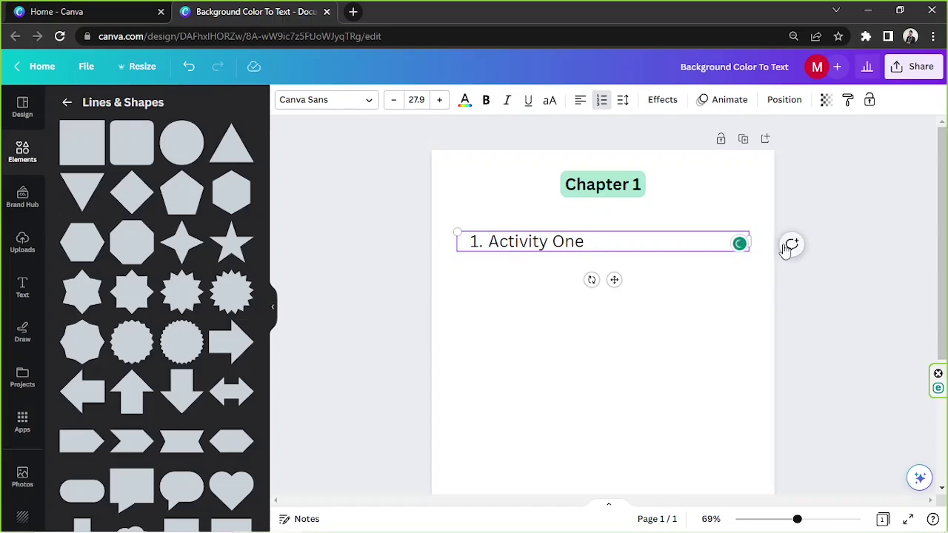
mouse_move(749, 251)
left_mouse_down()
mouse_move(670, 244)
mouse_move(758, 235)
left_mouse_up()
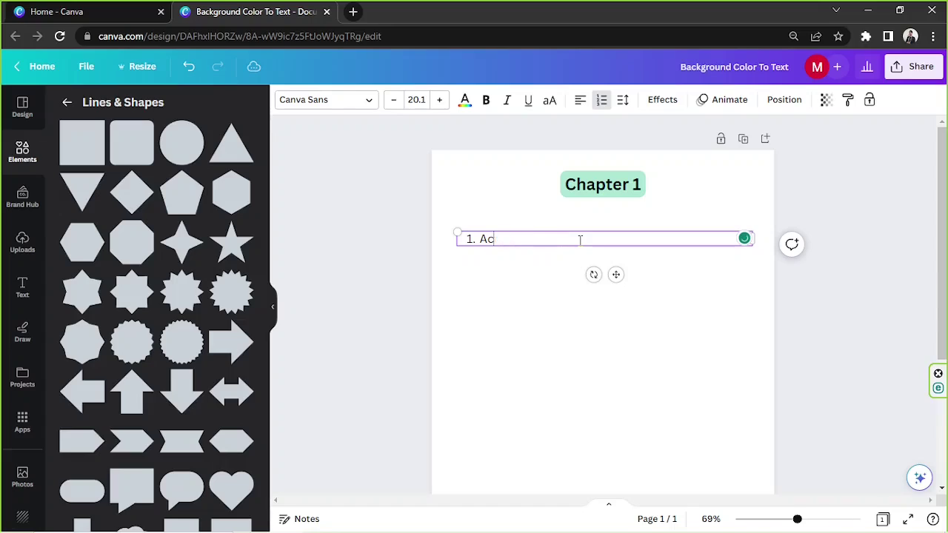
key("BackSpace")
key("BackSpace")
key("ctrl+b")
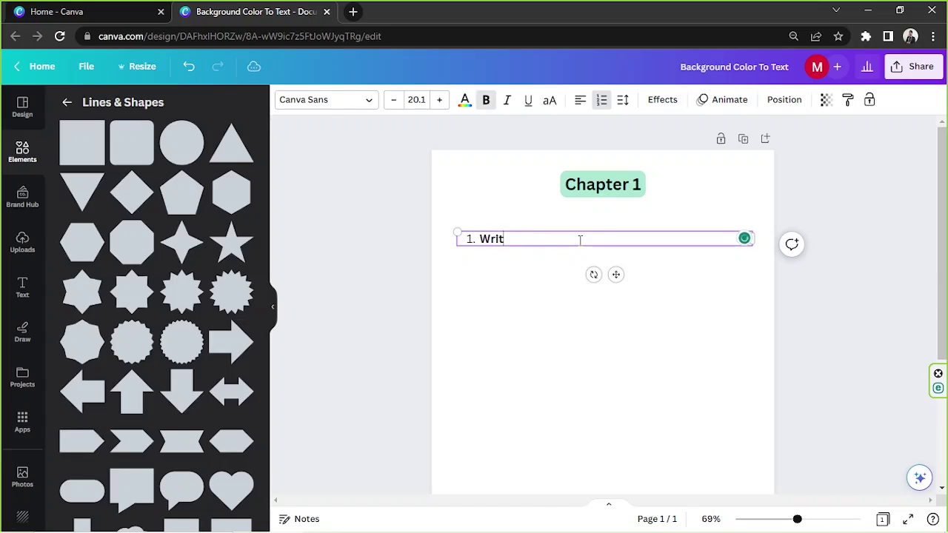
key("ctrl+b")
type("Write your an")
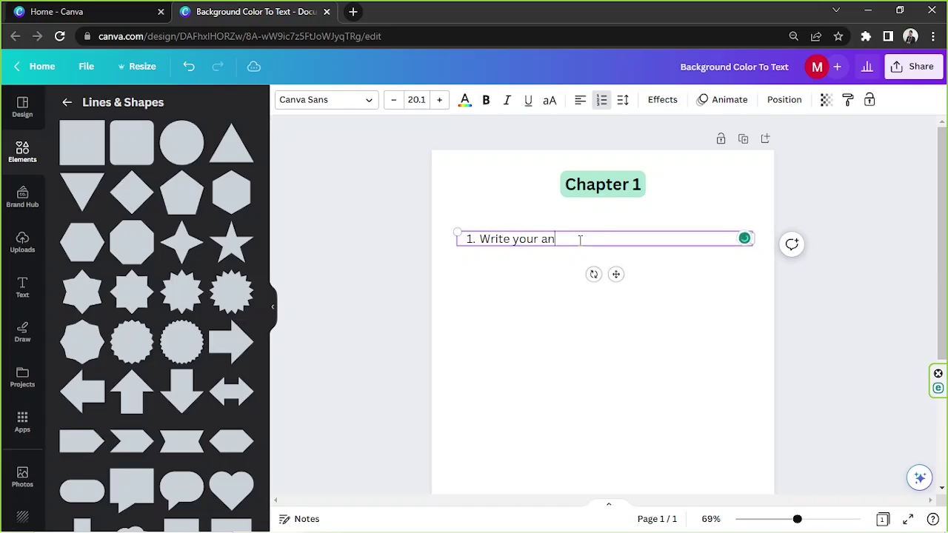
type("swer on the space provided belo")
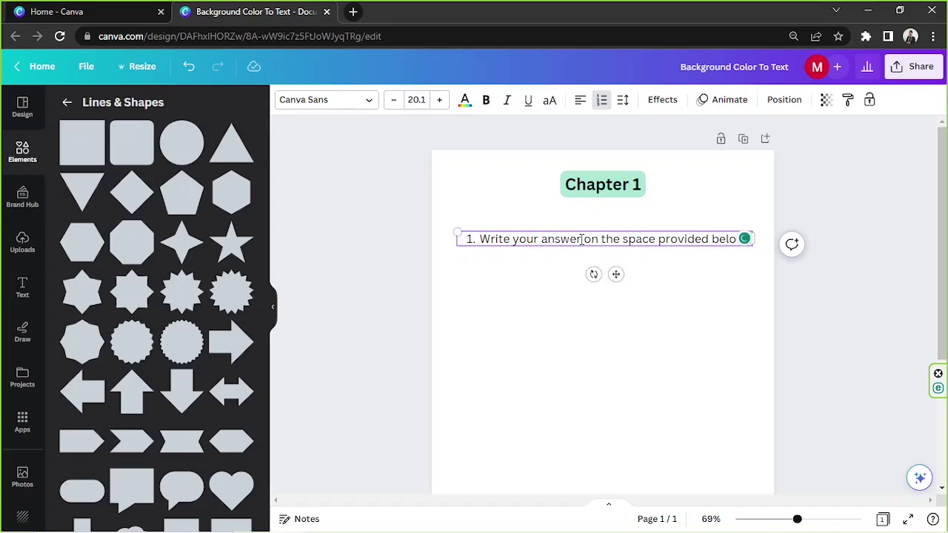
type(" that corresponds to the questions")
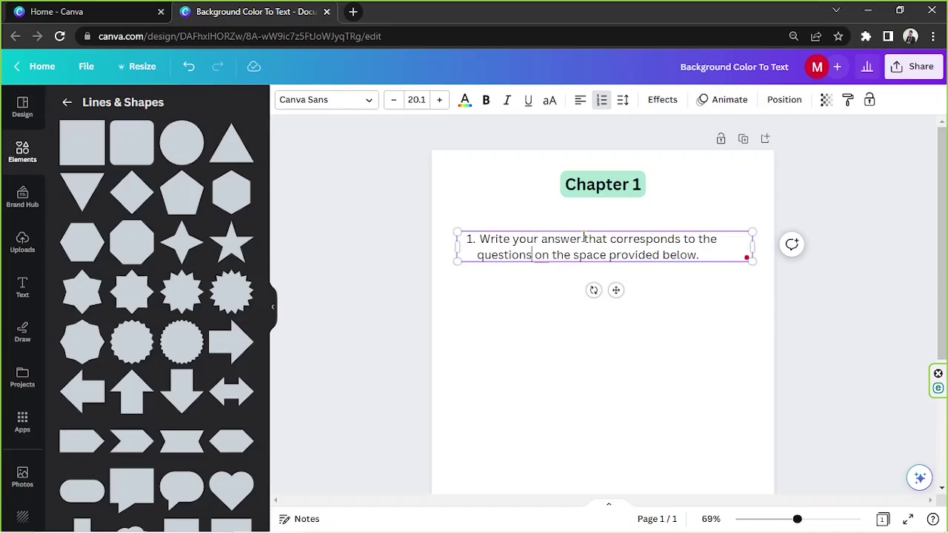
type(" on the ")
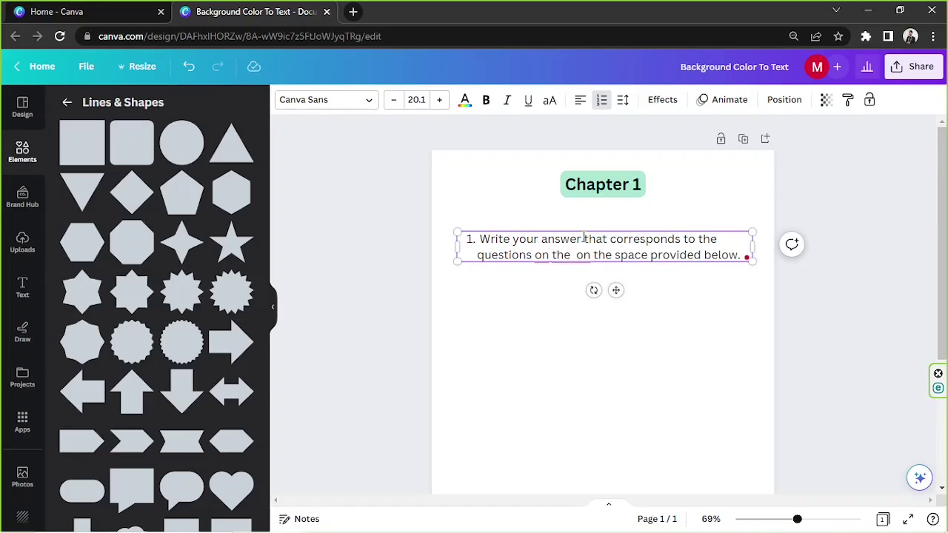
type("exam sheet")
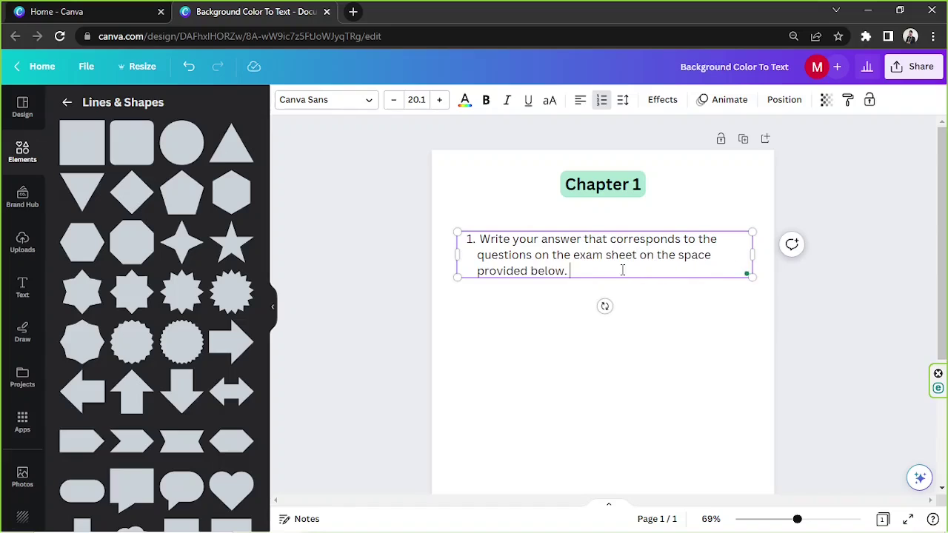
Step: Add a rounded square shape beneath the first instruction
left_click(716, 407)
left_click(133, 149)
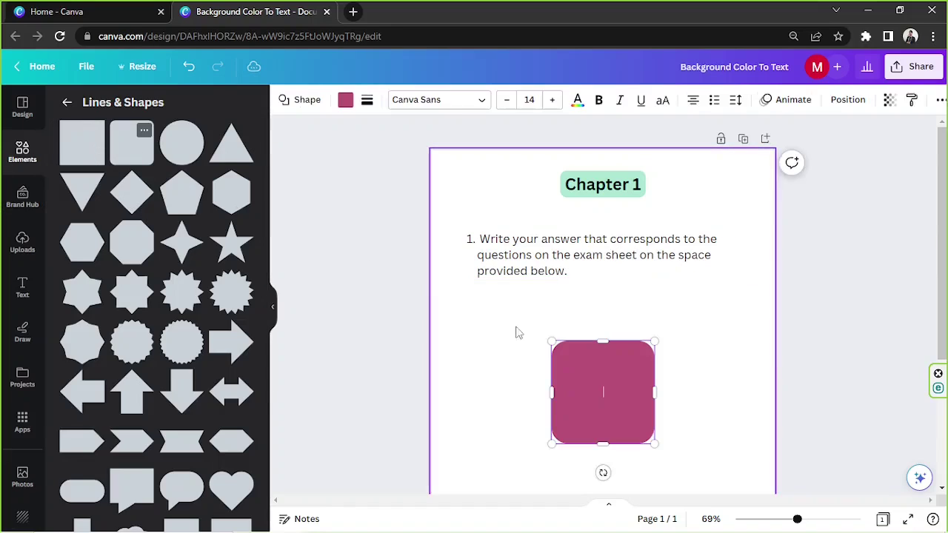
left_click_drag(608, 407, 740, 341)
Step: Shrink the instruction to size 17.4 over two lines and align the rectangle under it
left_click(707, 258)
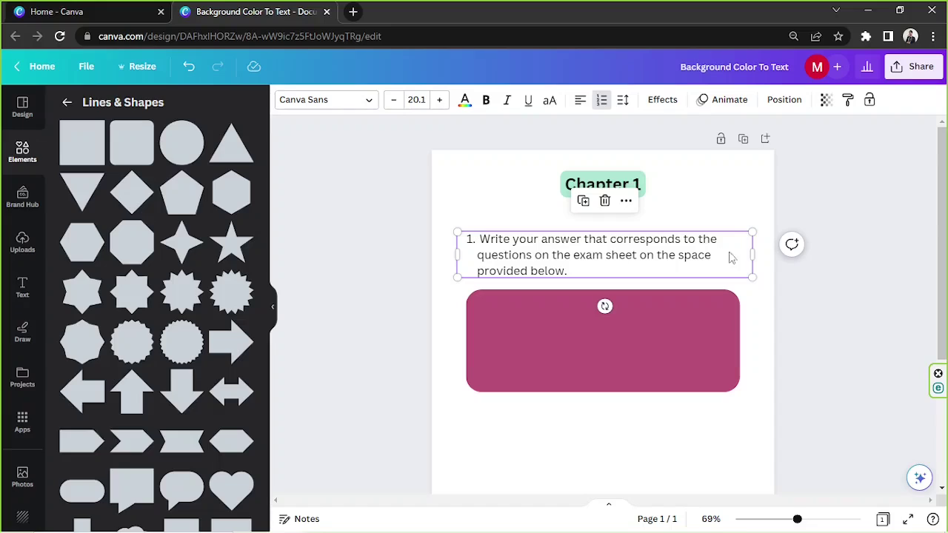
left_click_drag(753, 277, 748, 250)
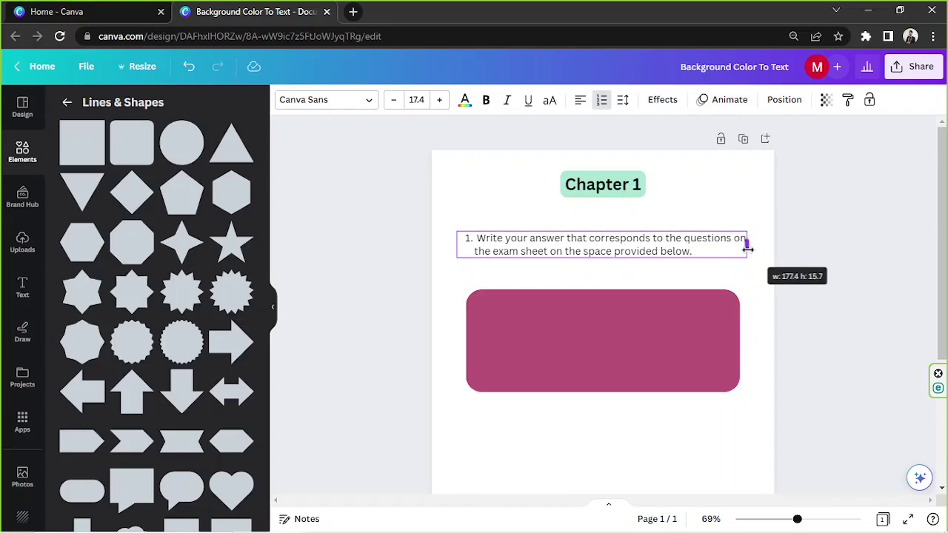
left_click_drag(748, 249, 705, 252)
left_click_drag(694, 324, 749, 309)
left_click(346, 100)
double_click(569, 186)
Step: Fill the rectangle with the heading's mint green using the colour sampler
left_click(543, 310)
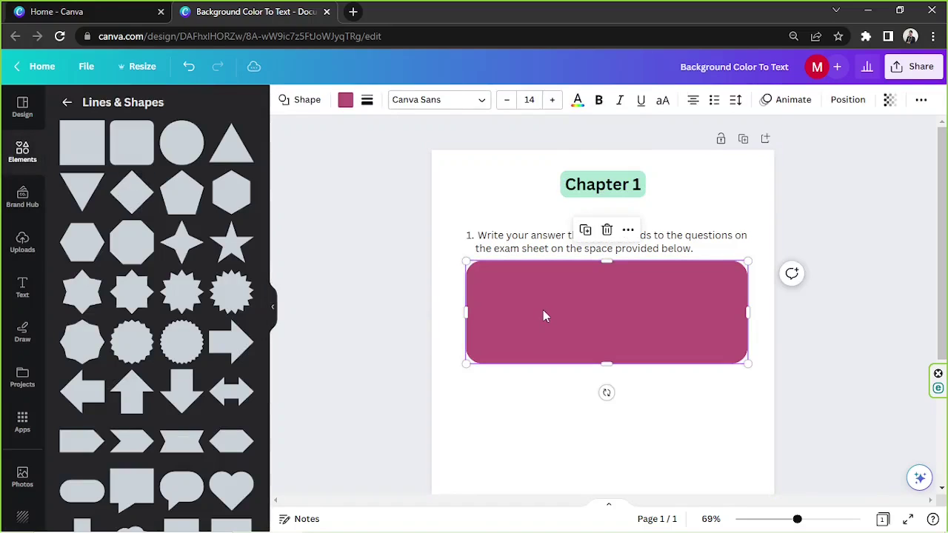
left_click(345, 100)
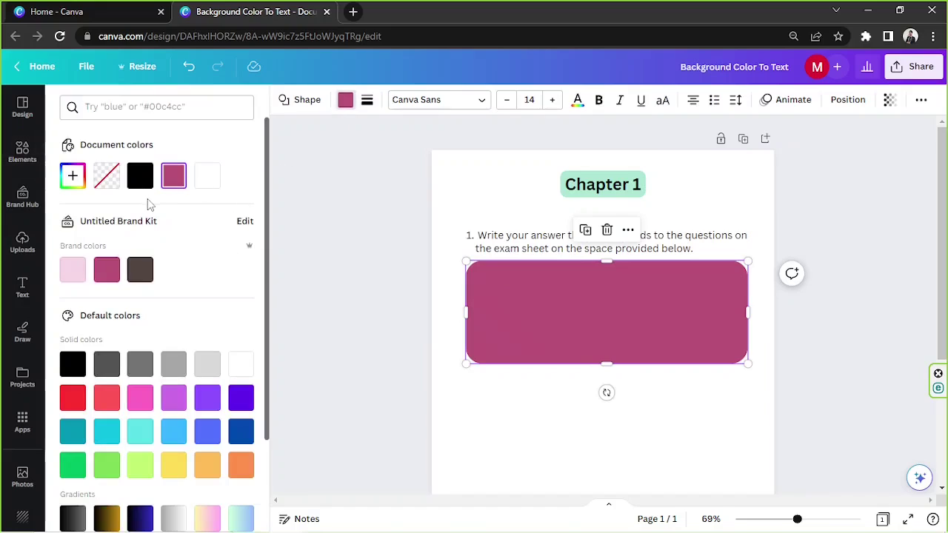
scroll(207, 415, "down", 3)
scroll(131, 337, "up", 3)
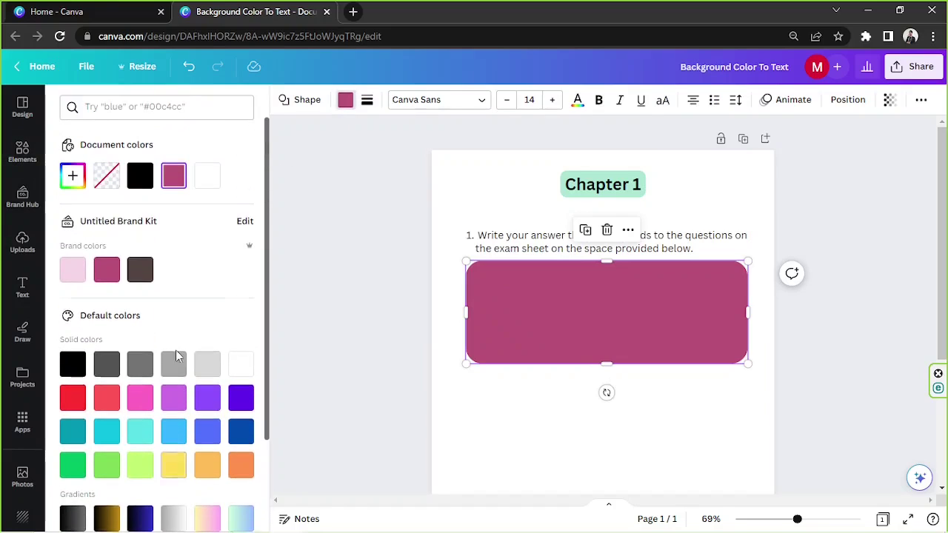
left_click(73, 176)
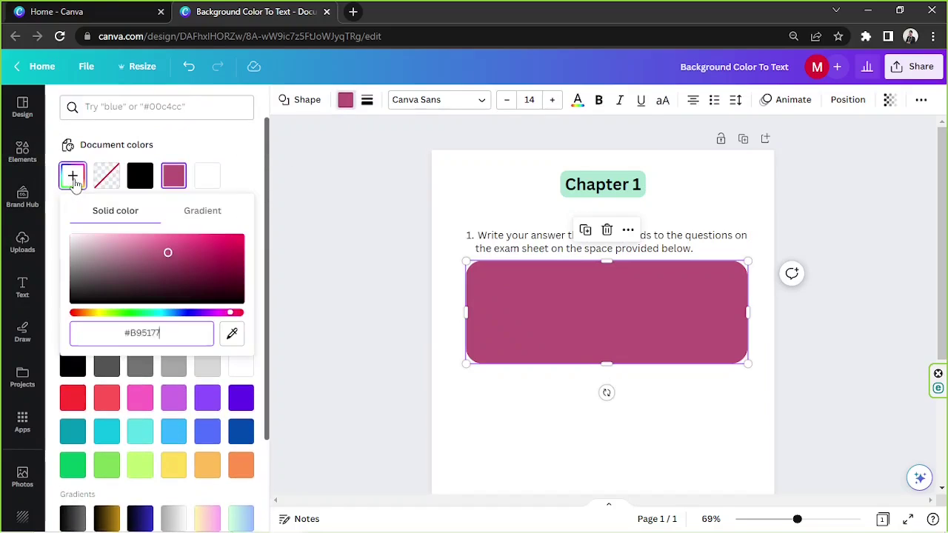
left_click(232, 333)
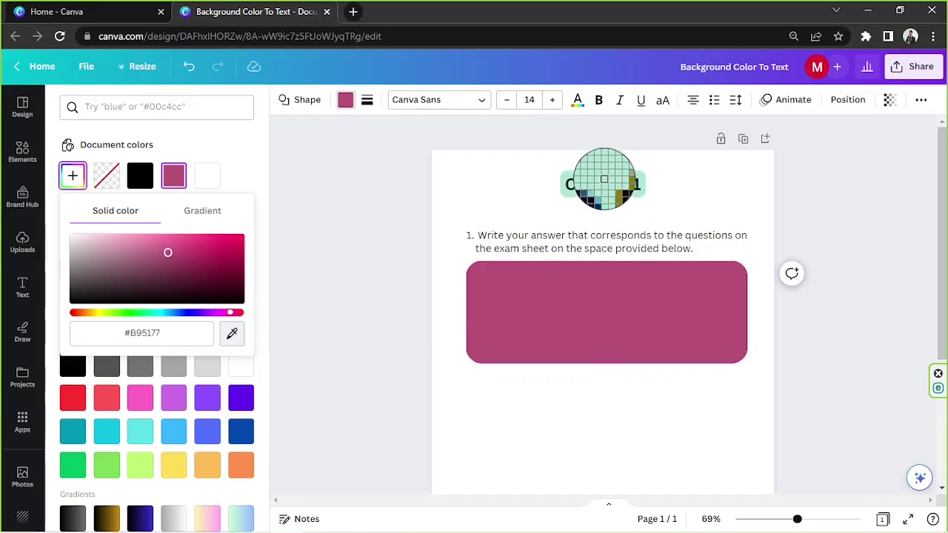
left_click(605, 175)
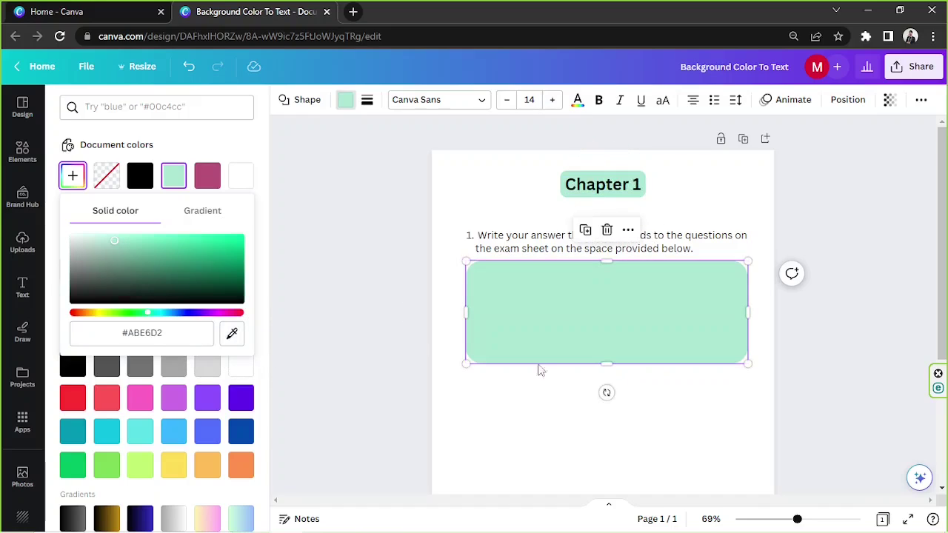
Step: Duplicate the mint rectangle, make the copy white and fit it over the mint one
key("Escape")
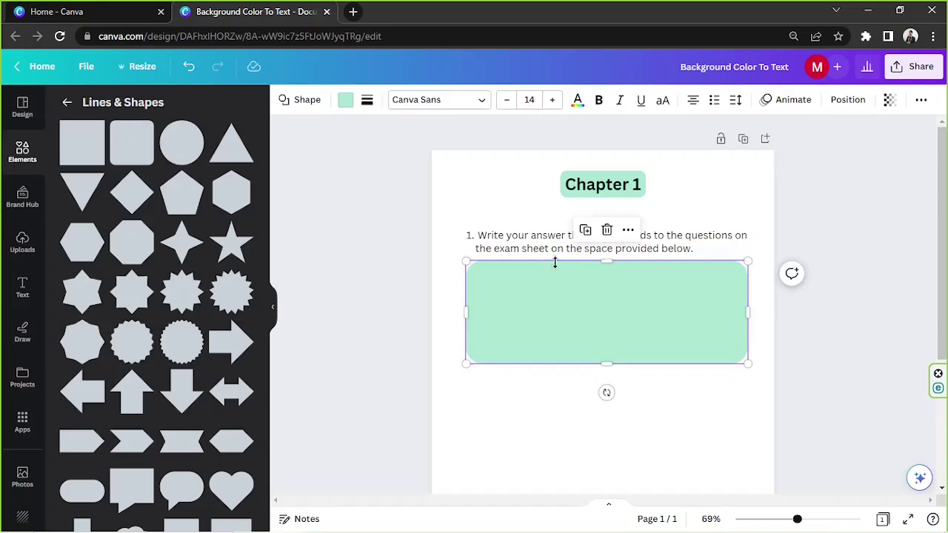
left_click(587, 231)
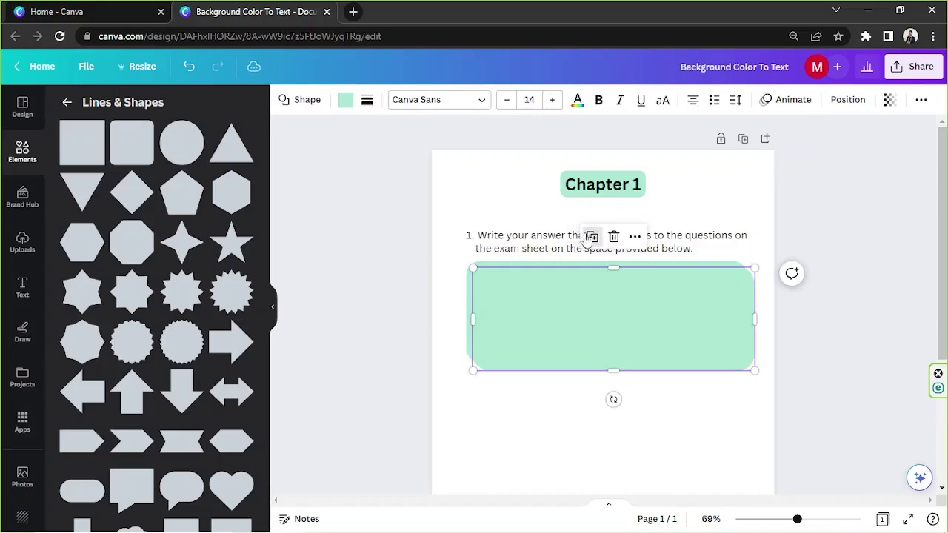
left_click(345, 101)
left_click(208, 176)
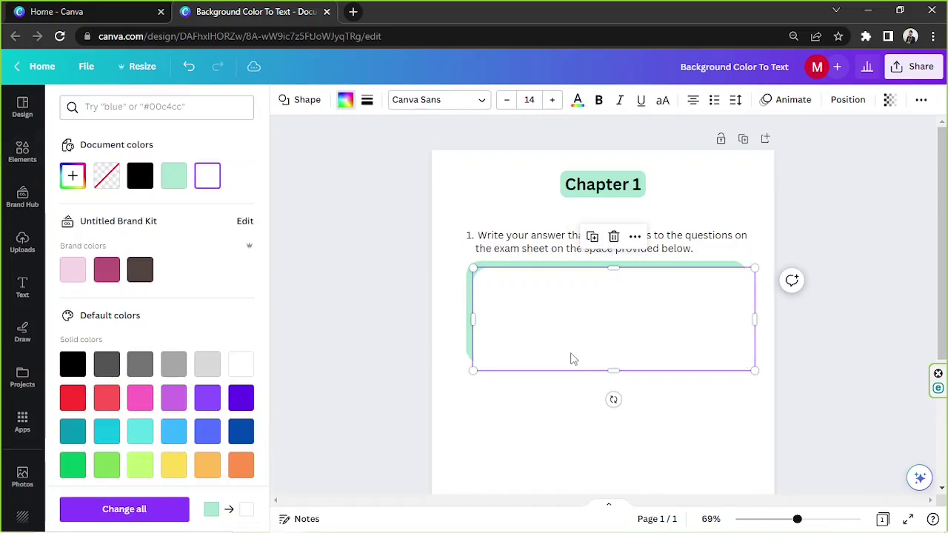
left_click_drag(572, 360, 569, 349)
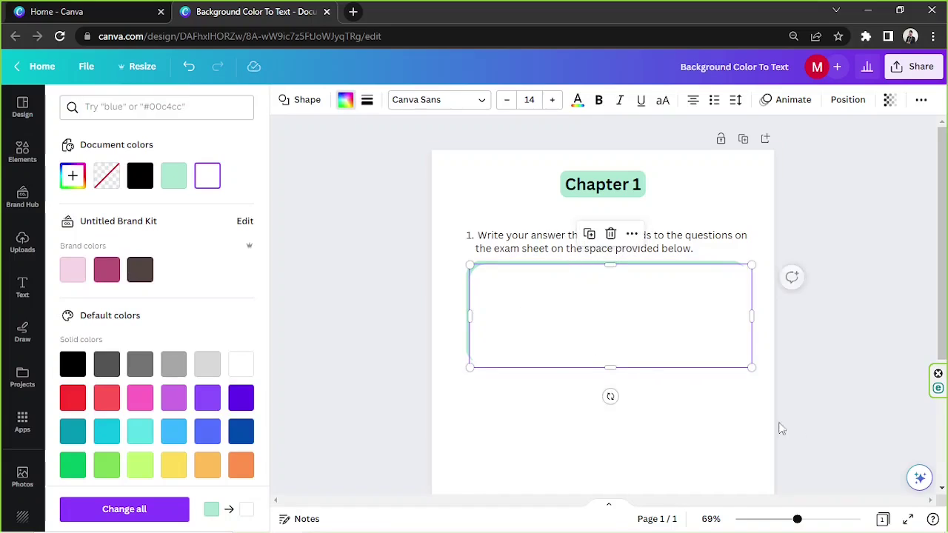
left_click(815, 520)
left_click_drag(615, 406, 610, 396)
left_click_drag(608, 234, 607, 232)
Step: Fine-tune the white box edges so a thin mint outline shows, about 168.5 by 59.8
scroll(546, 271, "up", 3)
left_click_drag(278, 318, 272, 318)
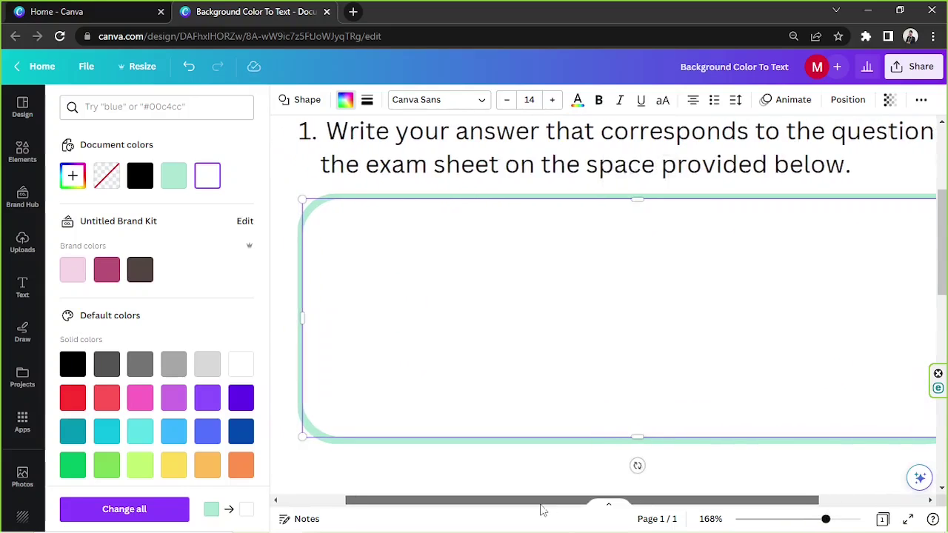
left_click_drag(540, 504, 626, 504)
left_click_drag(825, 319, 832, 317)
scroll(490, 225, "down", 3)
left_click(737, 328)
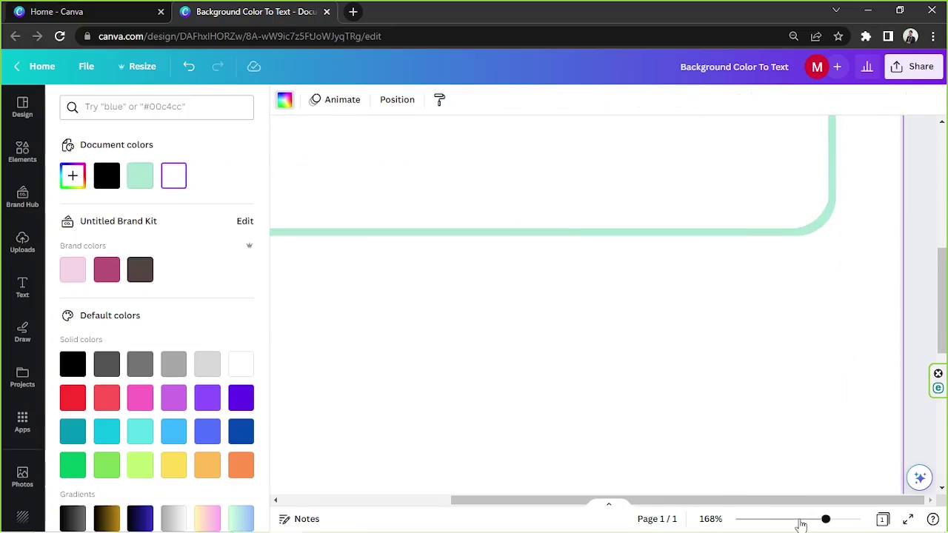
left_click(801, 519)
left_click(476, 216)
left_click_drag(457, 213, 457, 213)
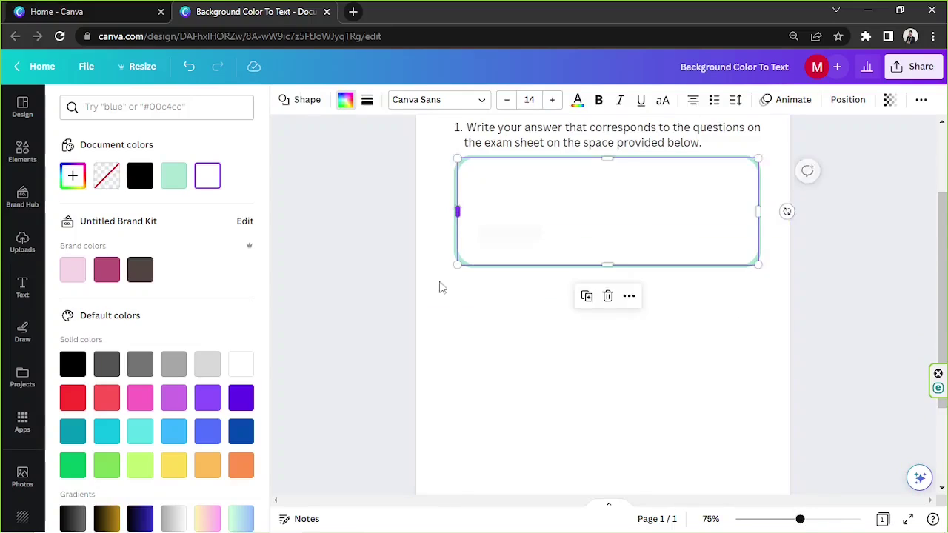
left_click(431, 319)
left_click(788, 519)
left_click(788, 519)
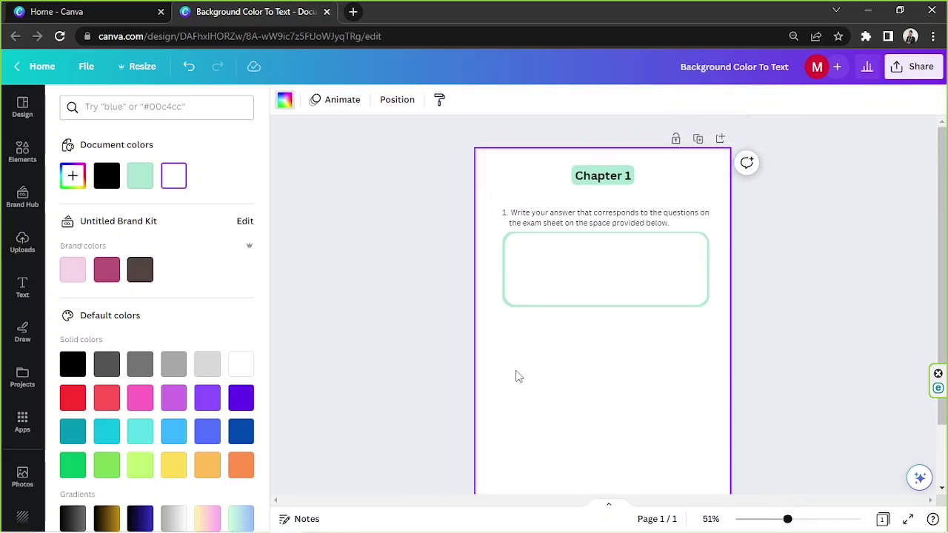
Step: Duplicate the instruction with its answer box and move the copy below the first
left_click_drag(477, 207, 733, 318)
left_click(600, 177)
left_click_drag(593, 273, 591, 390)
left_click(794, 331)
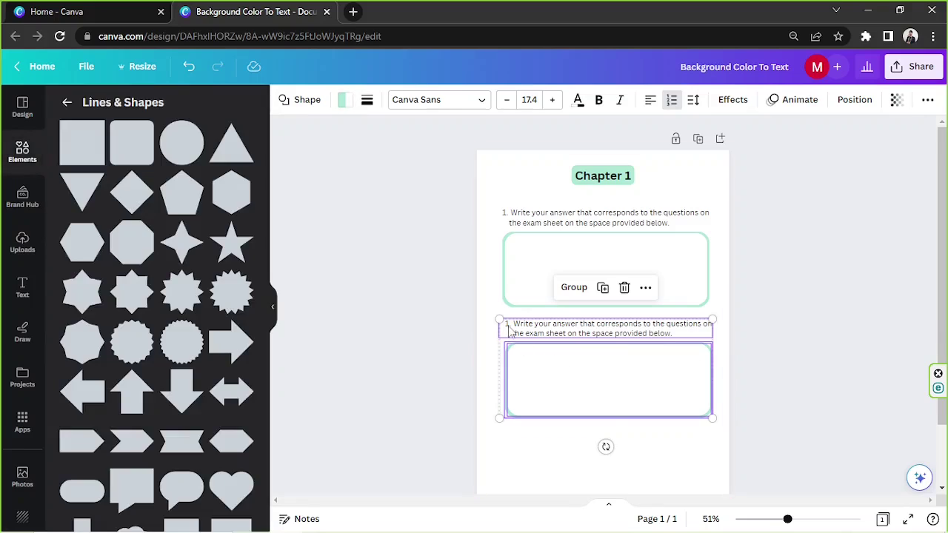
left_click(785, 352)
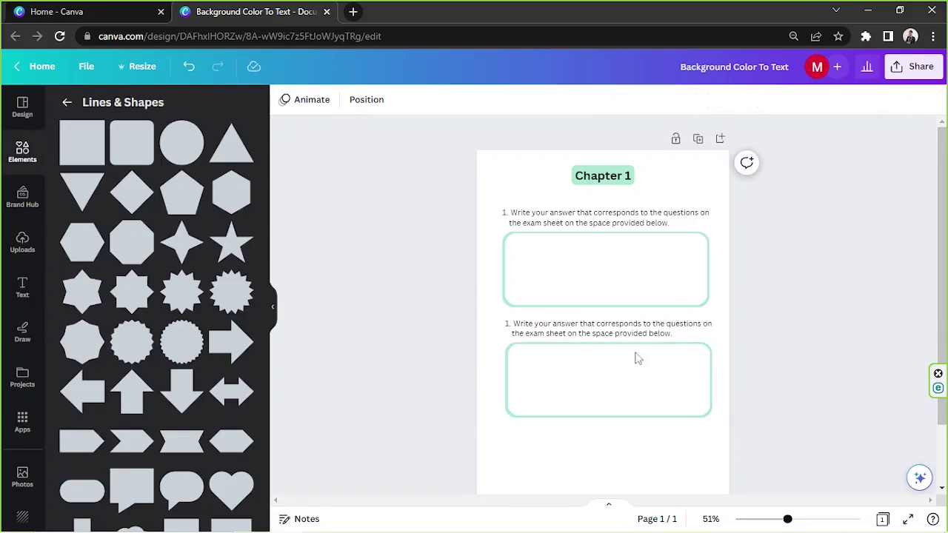
Step: Keep the copy numbered 2 and align the second instruction and box beneath the first
left_click(521, 335)
double_click(508, 329)
left_click(506, 330)
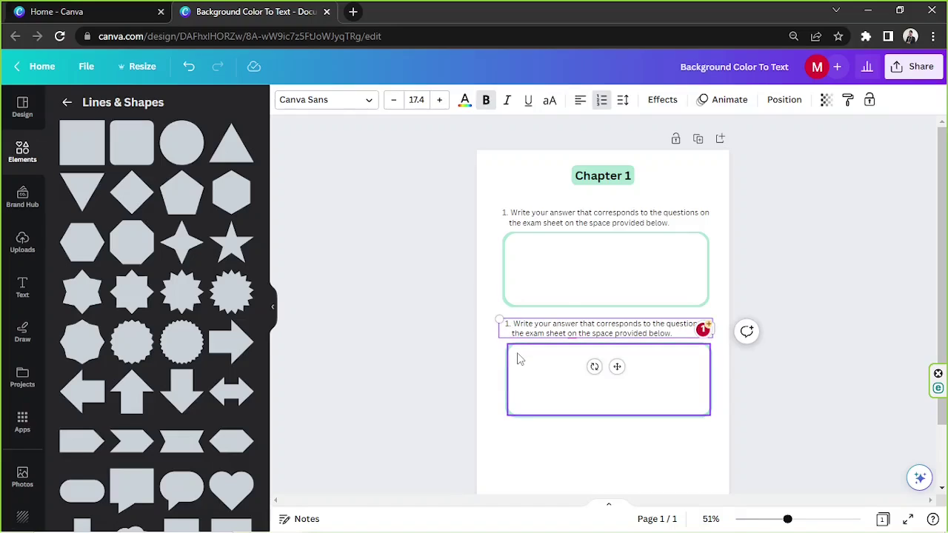
key("BackSpace")
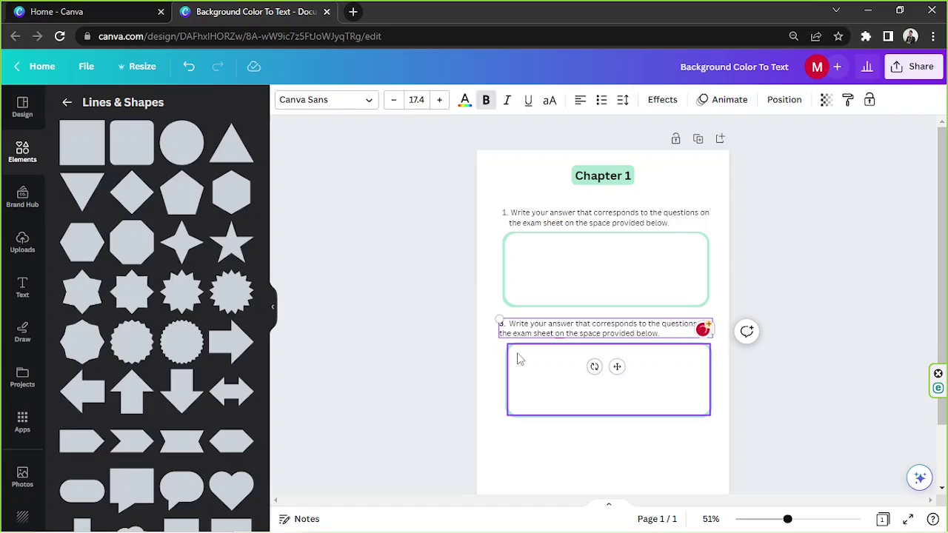
type("4")
key("ctrl+z")
key("ctrl+z")
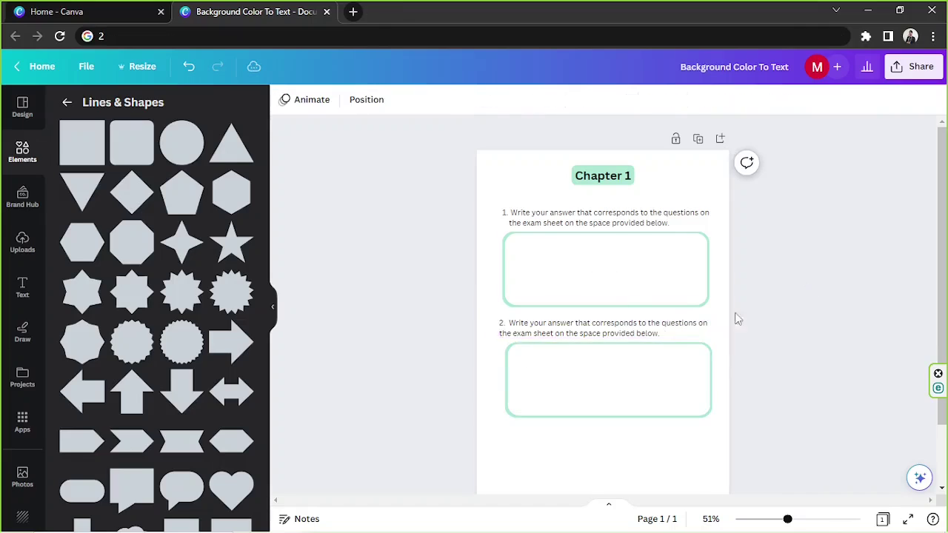
left_click_drag(627, 324, 626, 326)
left_click(805, 317)
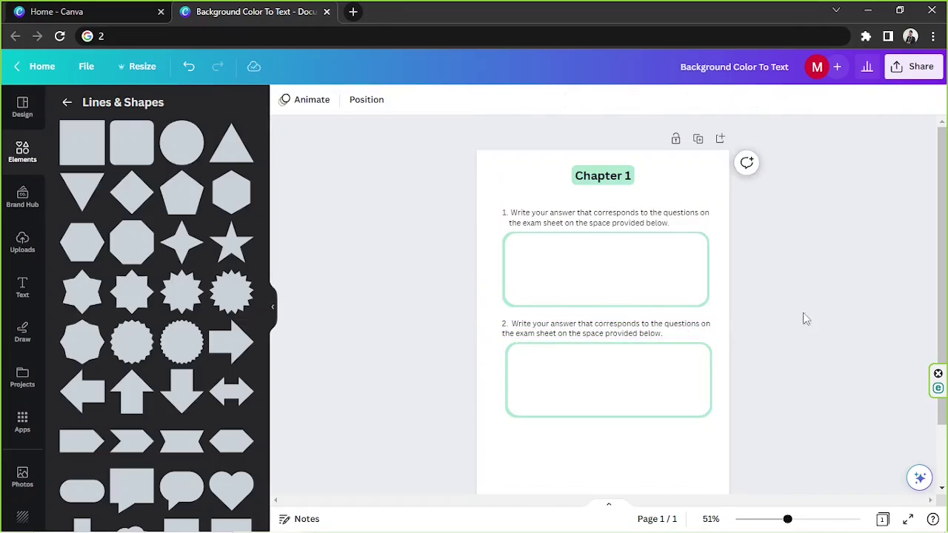
scroll(484, 258, "down", 2)
left_click_drag(471, 251, 635, 363)
left_click_drag(625, 294, 623, 336)
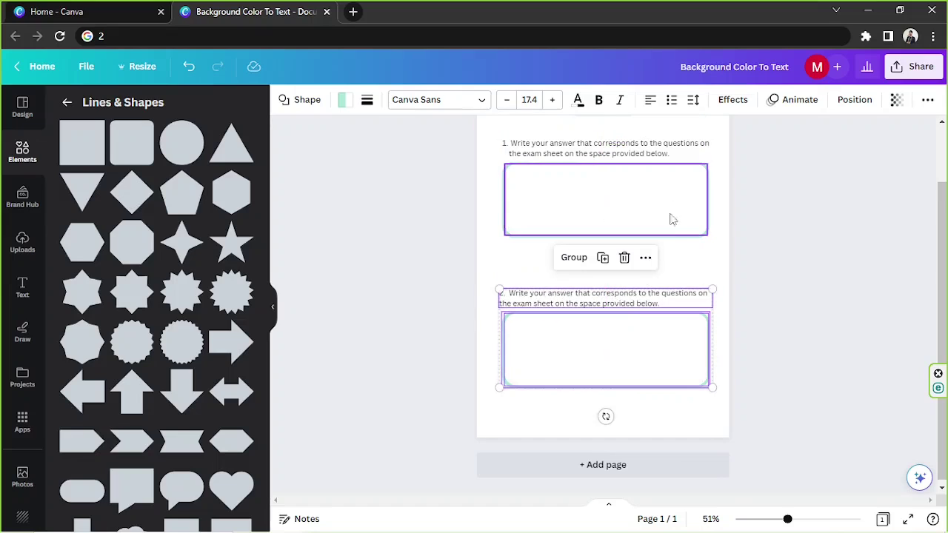
Step: Stretch the first answer box's mint outline and white interior taller
left_click_drag(796, 522, 818, 520)
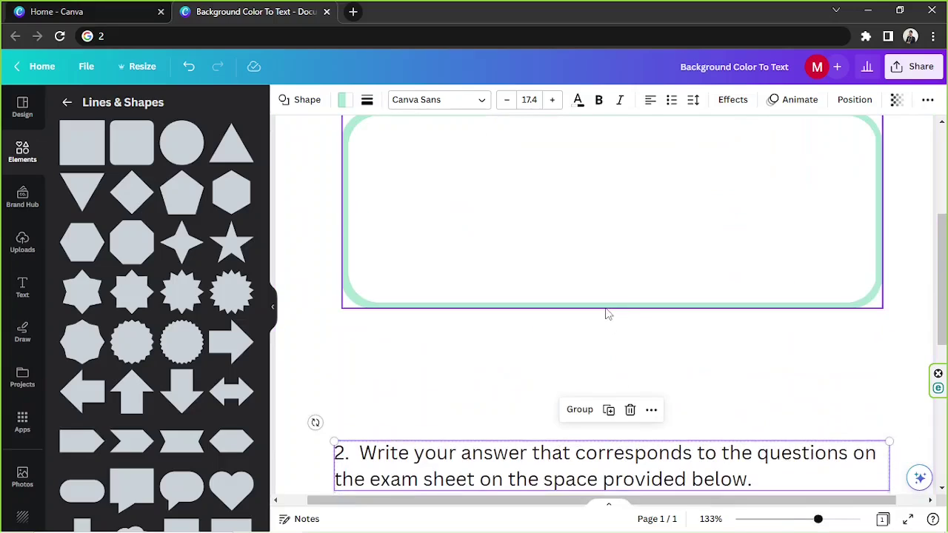
left_click(609, 305)
left_click_drag(610, 303, 602, 389)
left_click(613, 299)
left_click_drag(614, 304, 601, 386)
Step: Lengthen the second answer box's mint outline and white interior to match
scroll(599, 379, "down", 5)
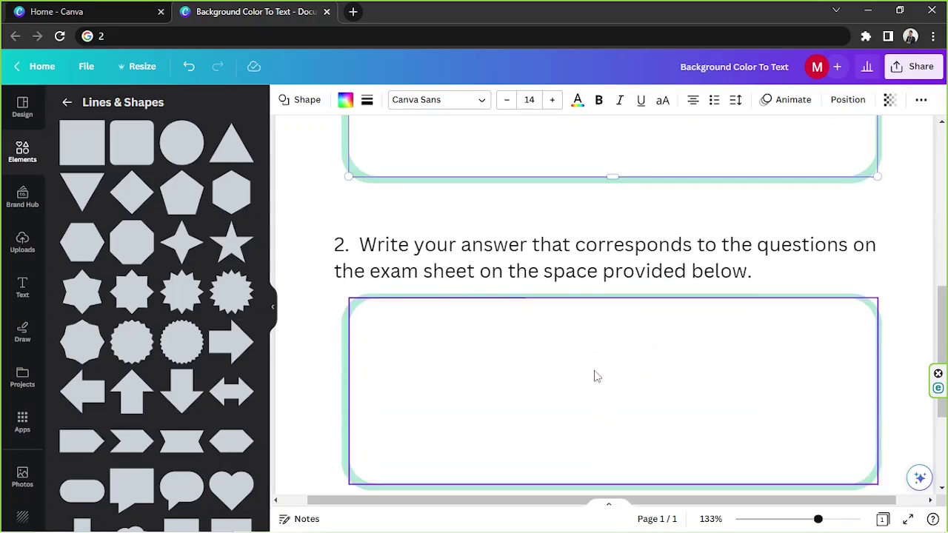
left_click(577, 359)
left_click(578, 349)
scroll(596, 326, "down", 1)
left_click_drag(613, 316, 612, 369)
left_click(617, 296)
left_click_drag(616, 296, 609, 363)
left_click(726, 399)
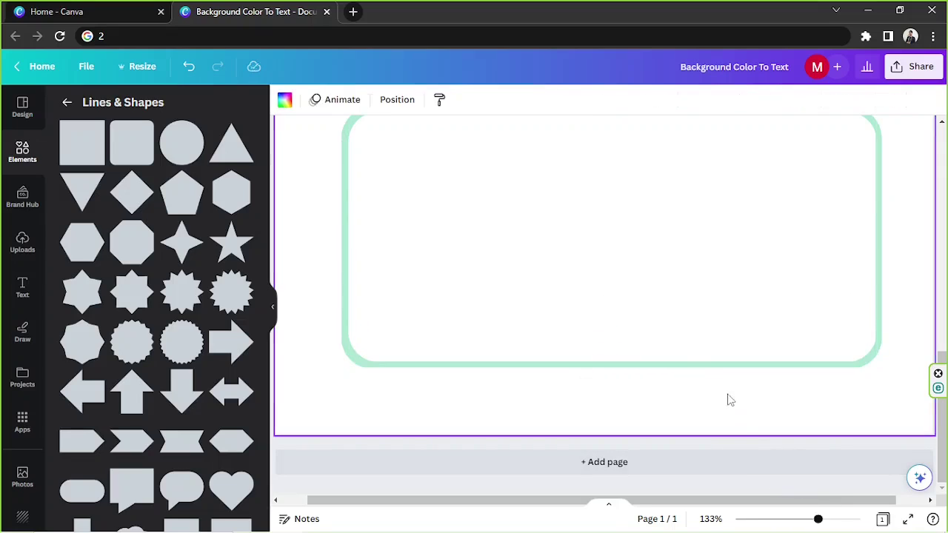
Step: Trim the first answer box's height slightly to about 172.7 by 82.9
left_click_drag(818, 518, 788, 520)
scroll(815, 409, "up", 2)
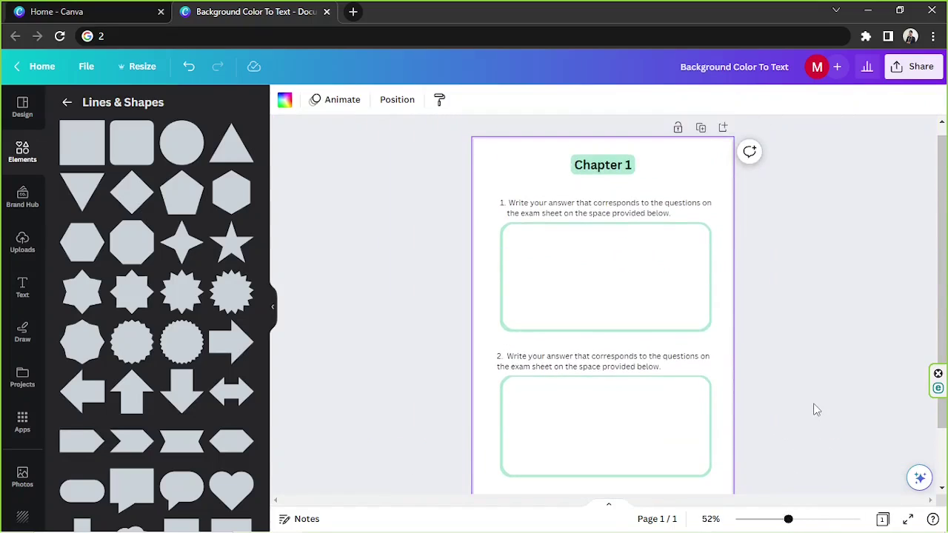
scroll(815, 409, "down", 2)
left_click(663, 247)
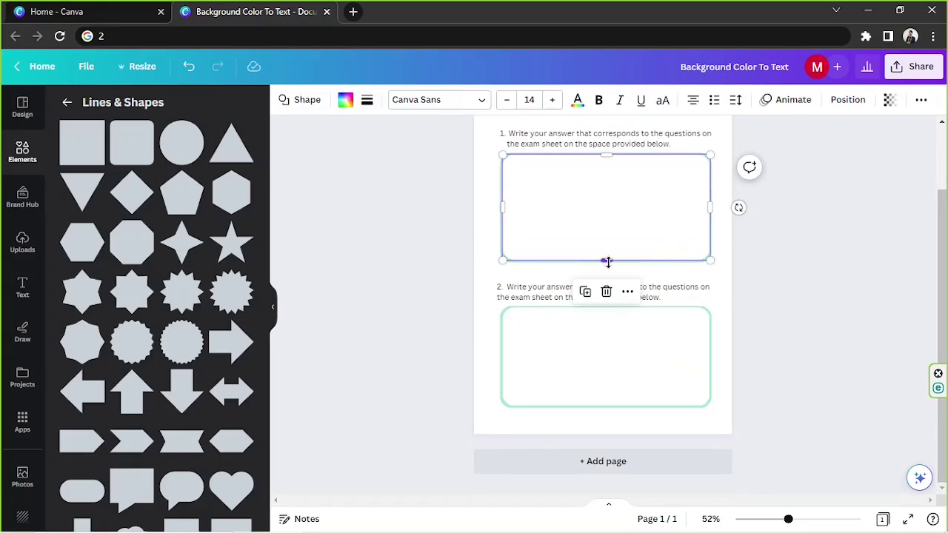
left_click_drag(607, 263, 605, 254)
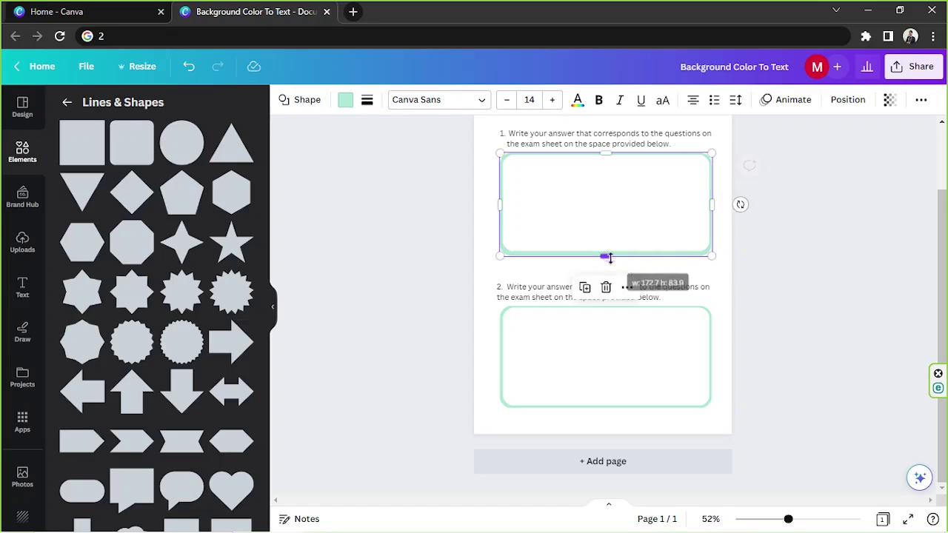
left_click(787, 368)
left_click(816, 519)
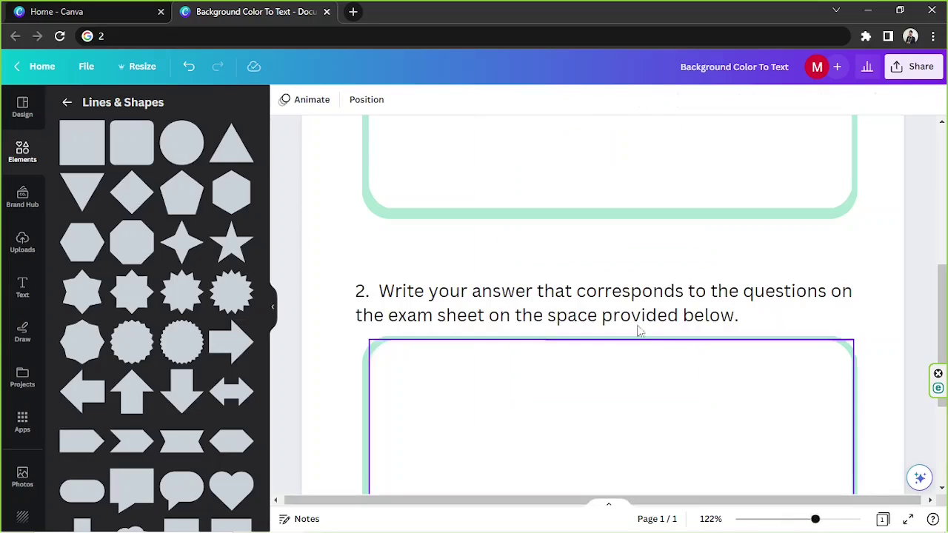
left_click(609, 218)
left_click_drag(609, 222, 611, 217)
left_click(921, 234)
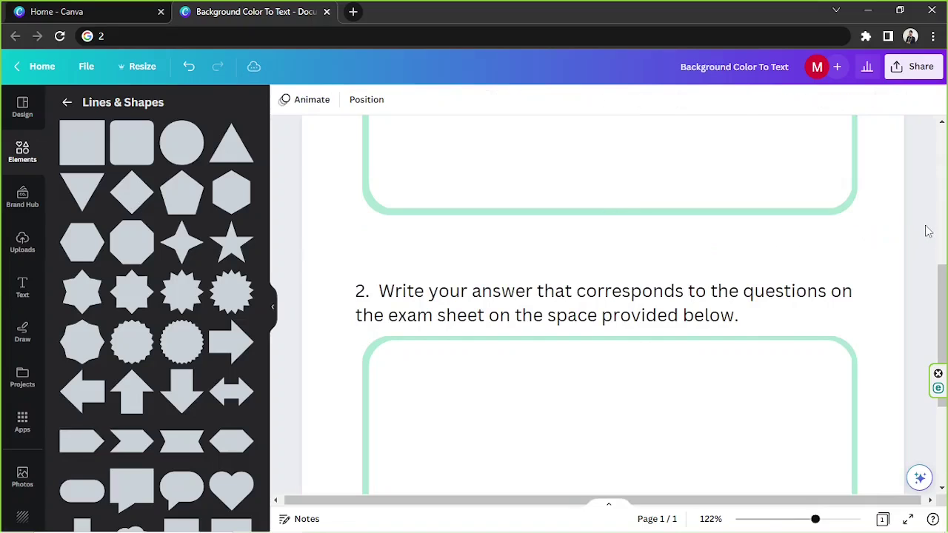
left_click_drag(814, 521, 790, 519)
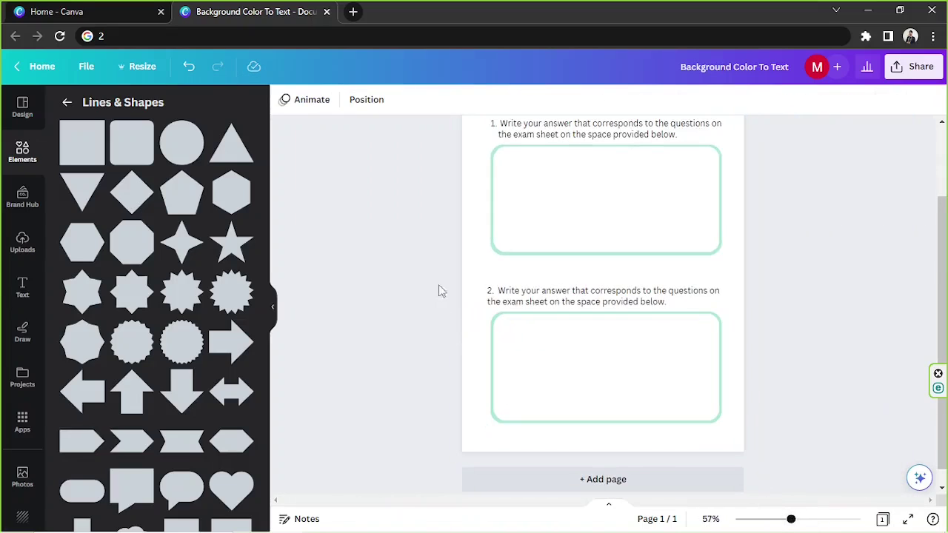
Step: Move question 2 and its answer box up slightly
left_click_drag(440, 284, 763, 435)
left_click_drag(687, 381, 688, 374)
left_click(822, 307)
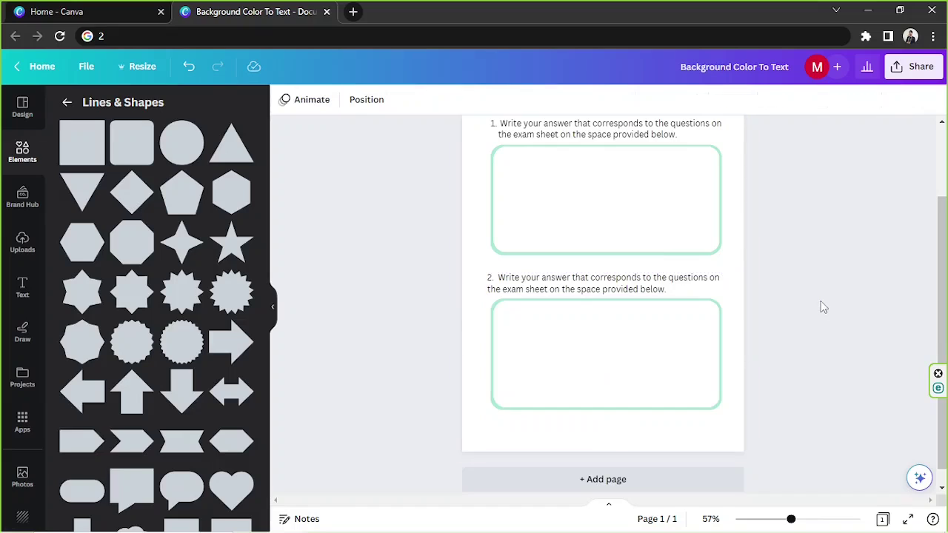
scroll(823, 307, "up", 1)
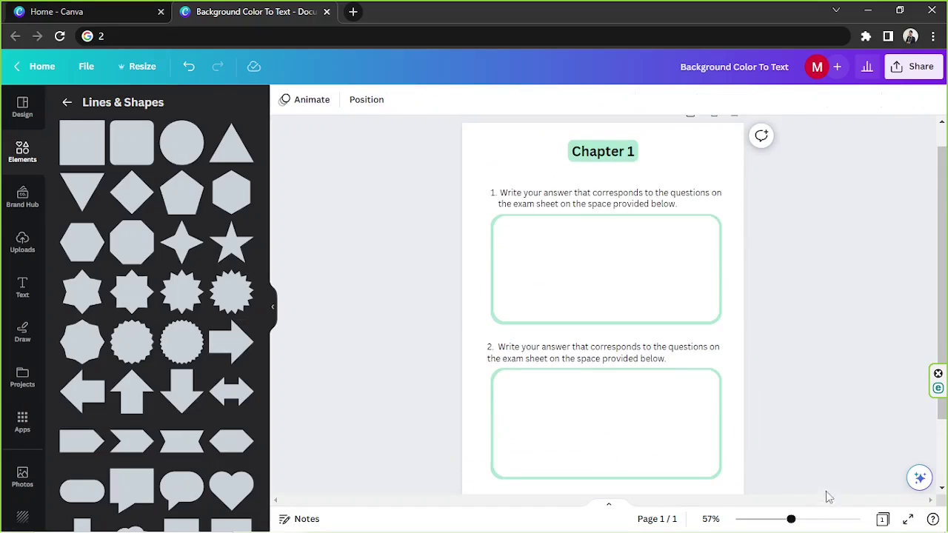
scroll(825, 499, "down", 4)
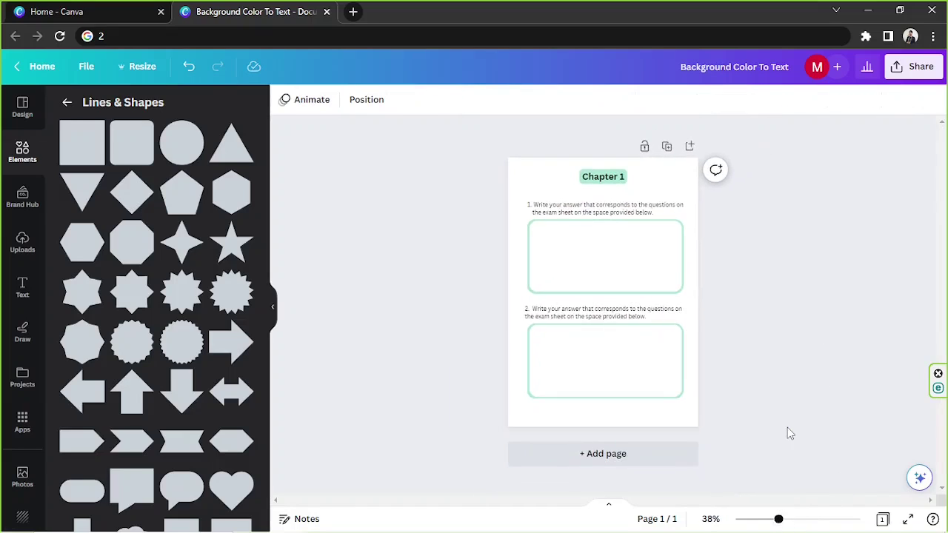
Step: Place a copy of the question text below box 2 and replace it with a bold '1'
left_click(607, 212)
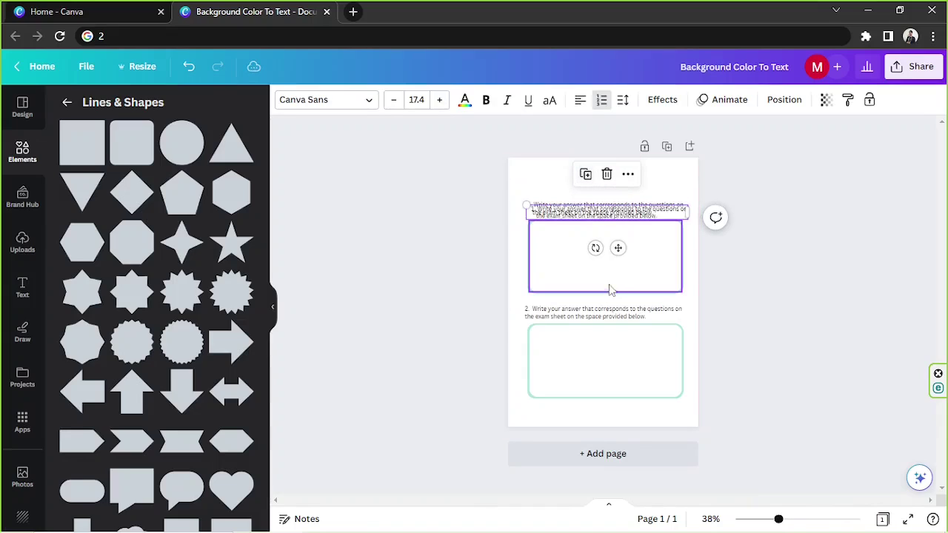
left_click_drag(623, 214, 622, 420)
double_click(623, 420)
key("BackSpace")
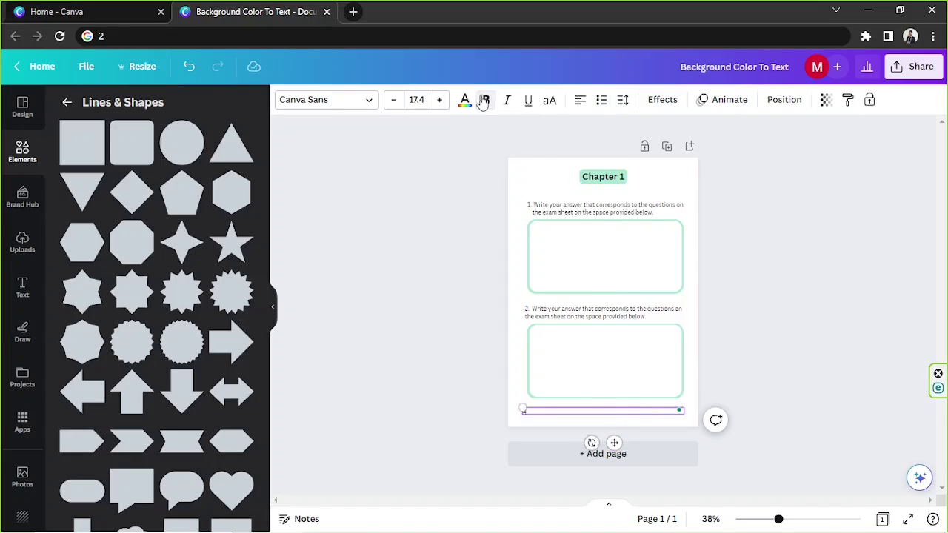
left_click(485, 100)
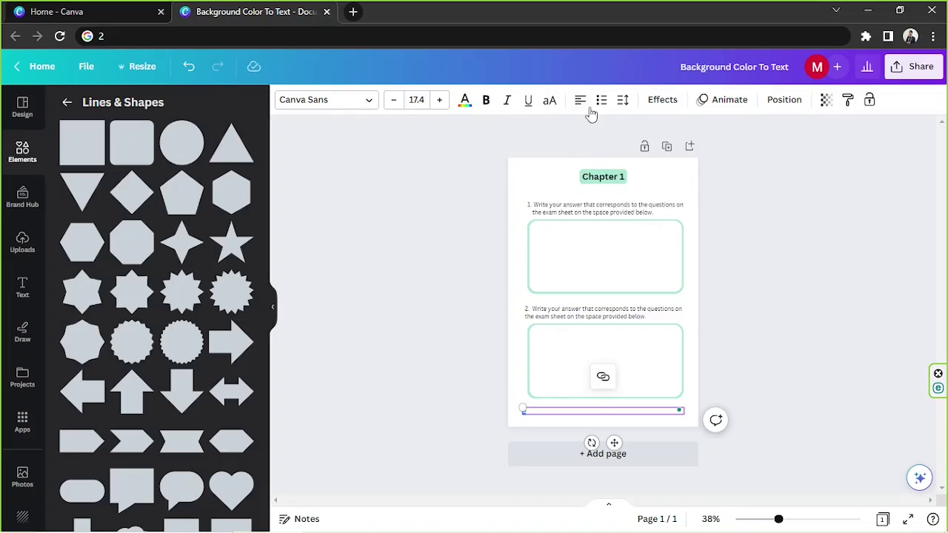
type("1")
left_click(766, 419)
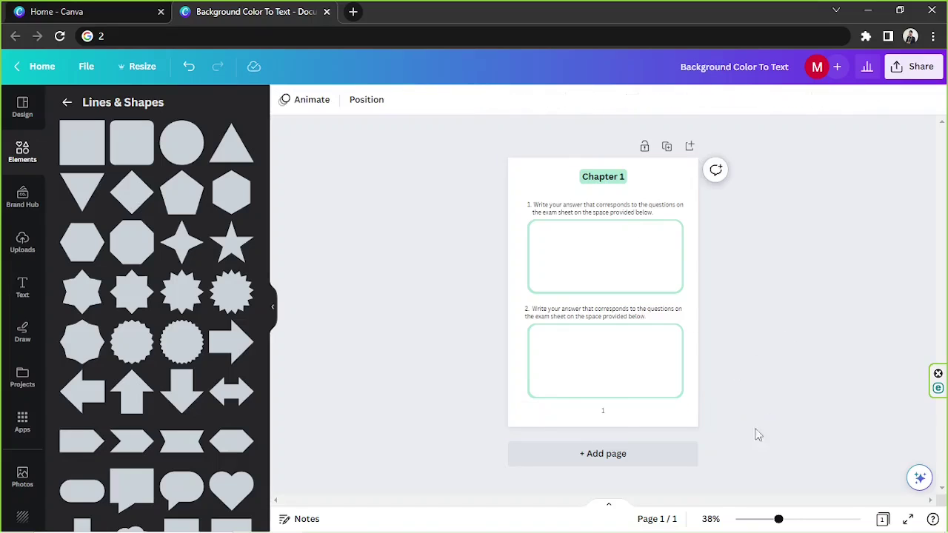
Step: Shrink the page number to size 15.3 and centre it at the page bottom
left_click_drag(778, 520, 805, 520)
scroll(667, 366, "down", 3)
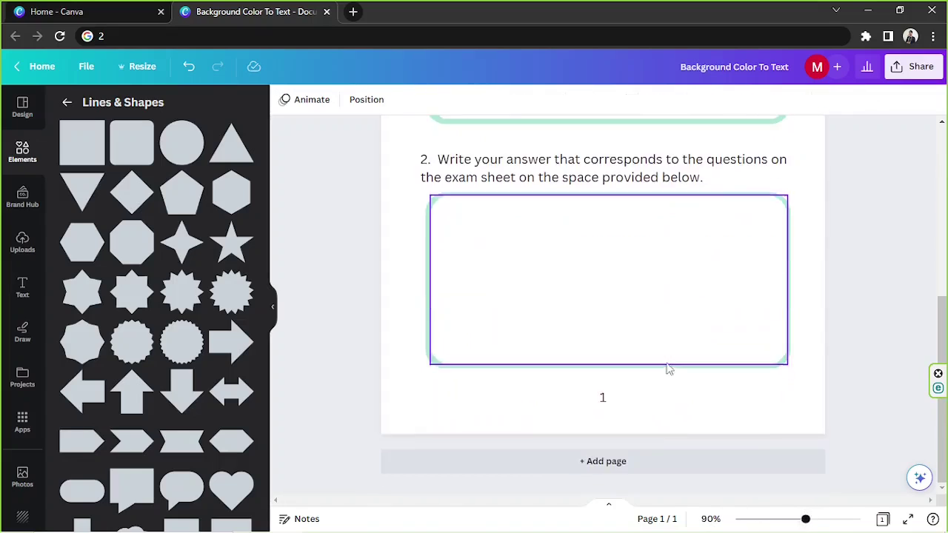
left_click(603, 411)
left_click_drag(602, 422, 601, 415)
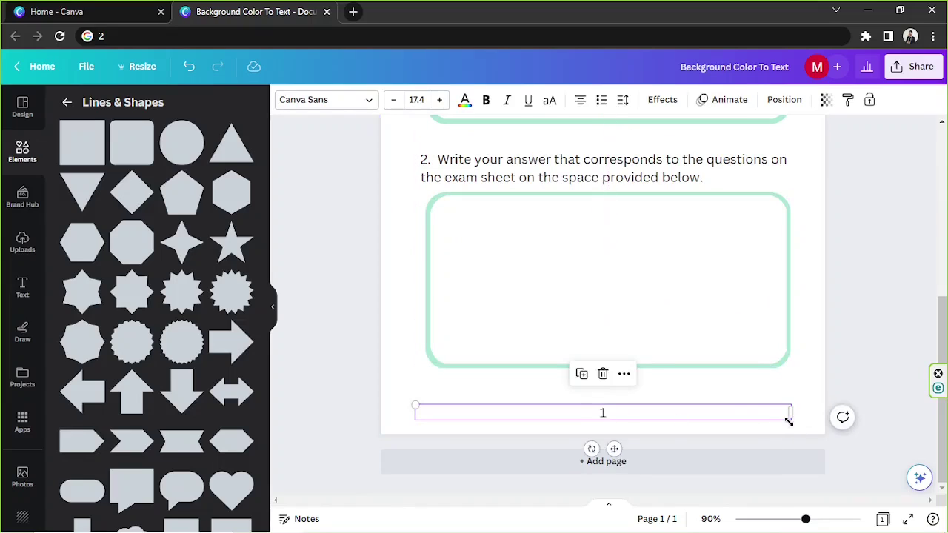
left_click_drag(789, 421, 747, 416)
left_click_drag(648, 415, 672, 420)
left_click(897, 326)
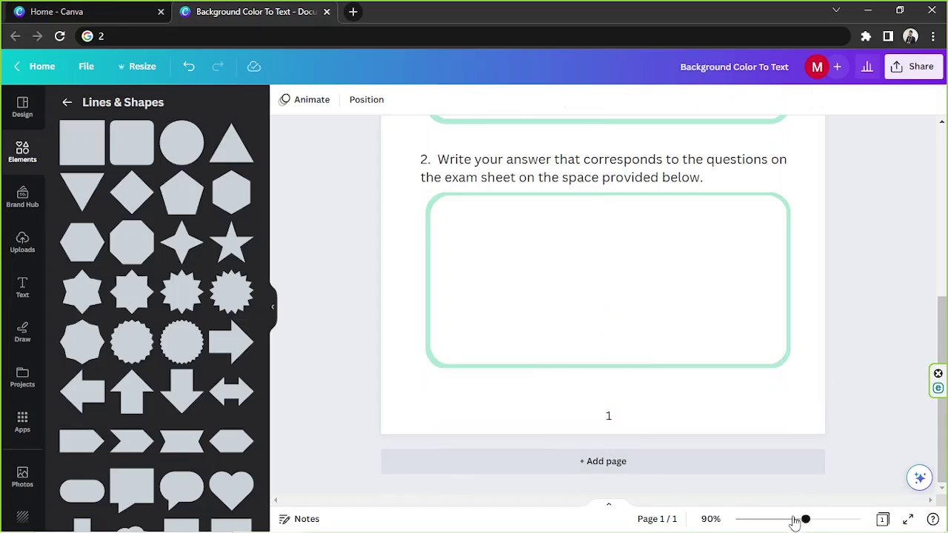
left_click_drag(798, 523, 780, 521)
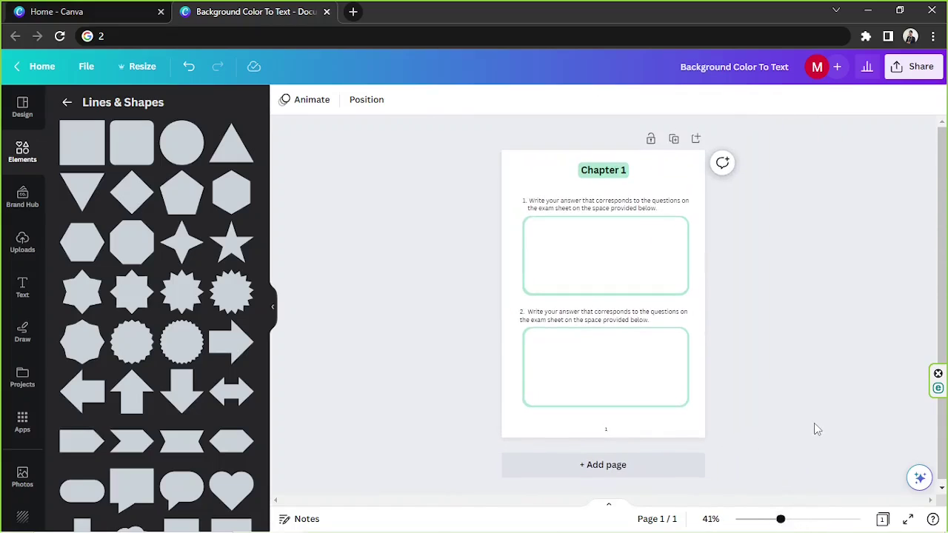
Step: Select and deselect the Chapter 1 heading to check it, then scroll the page
left_click(604, 172)
left_click(831, 226)
scroll(945, 298, "down", 1)
left_click_drag(946, 298, 943, 187)
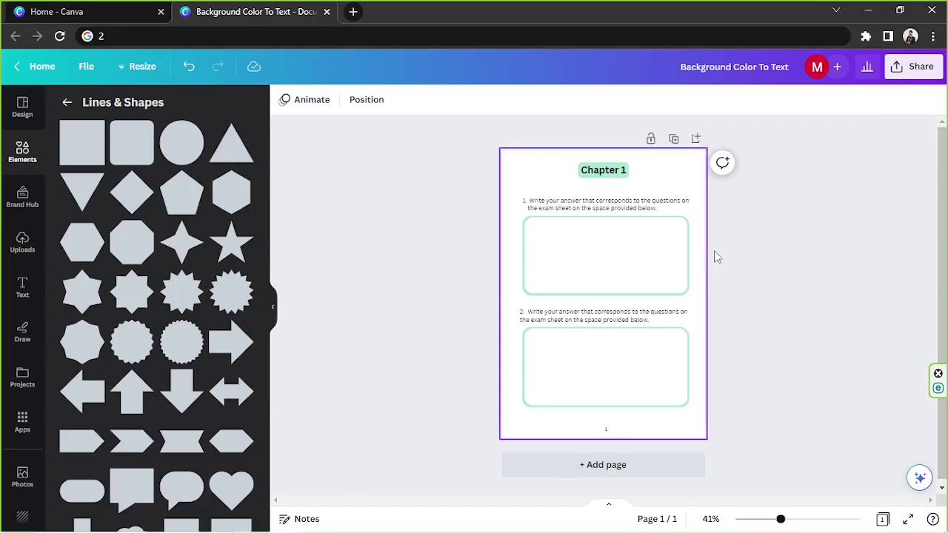
Step: Collapse the Lines & Shapes panel, recheck the heading text, and zoom to view the page
left_click(276, 309)
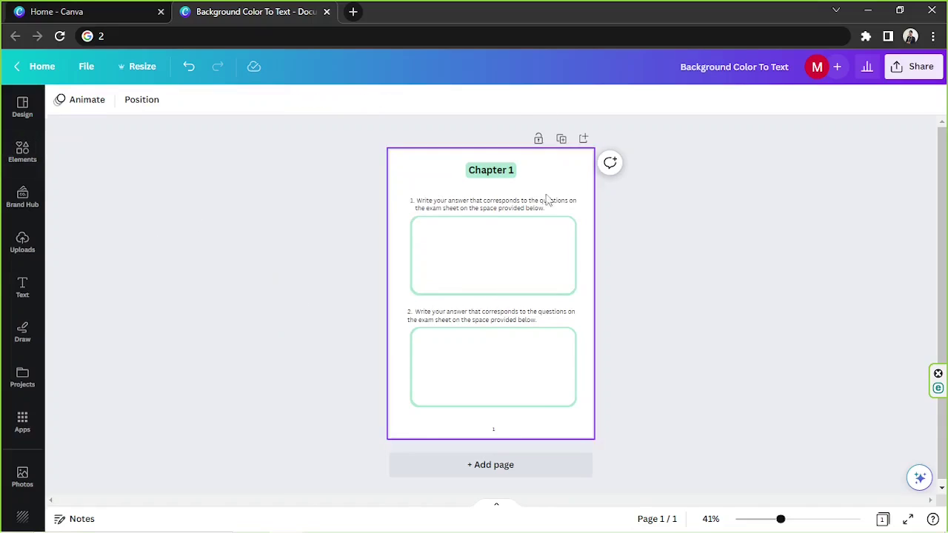
double_click(489, 172)
left_click(786, 314)
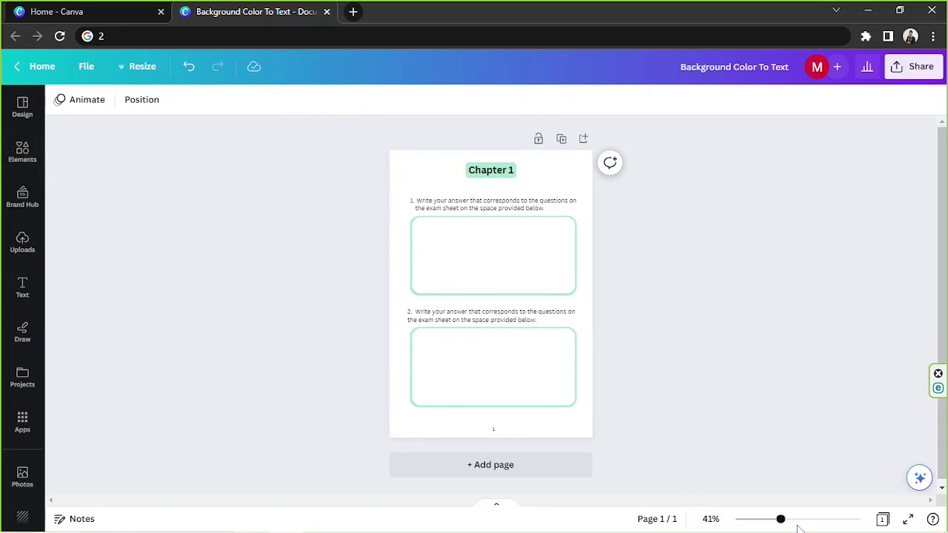
left_click_drag(798, 523, 784, 520)
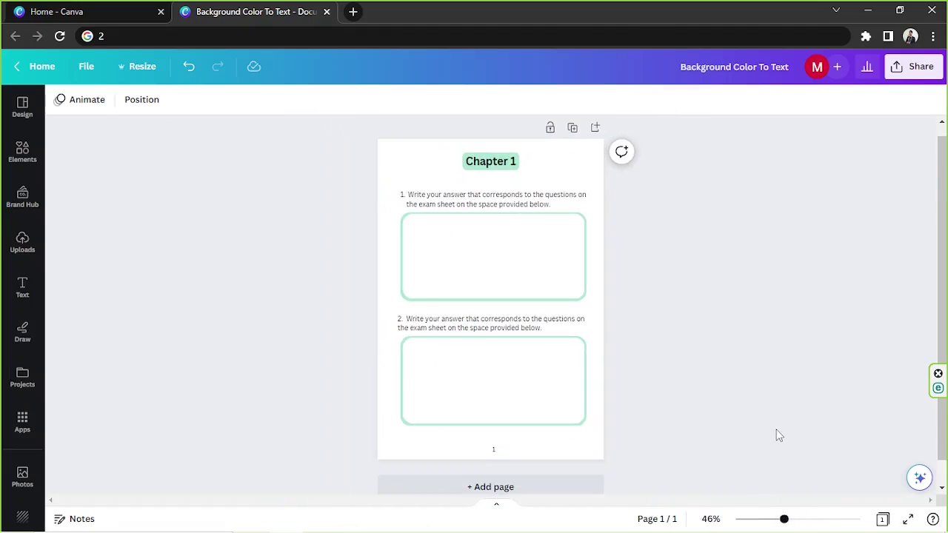